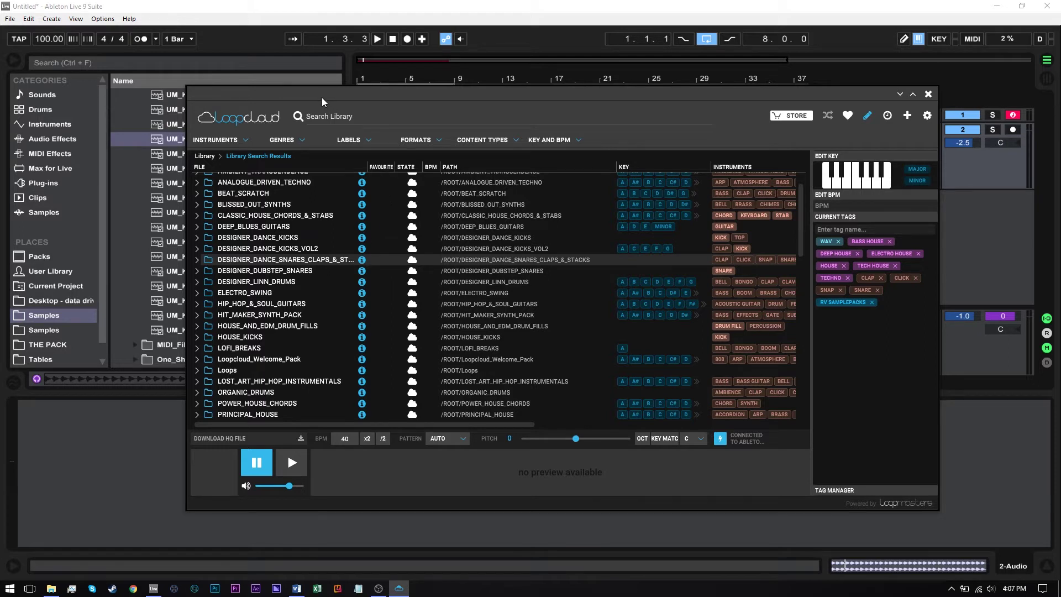
- Move Loopcloud aside, start the kick loop playing in Ableton, then bring the library back
{"action": "left_click_drag", "start_coordinate": [322, 97], "coordinate": [359, 188]}
{"action": "left_click", "coordinate": [486, 177]}
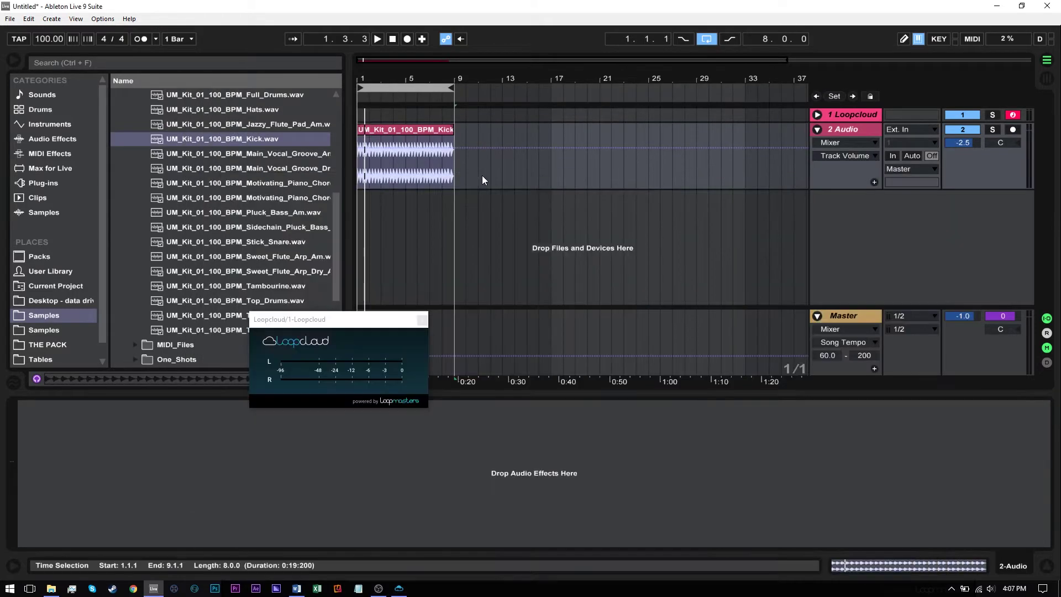
{"action": "key", "text": "space"}
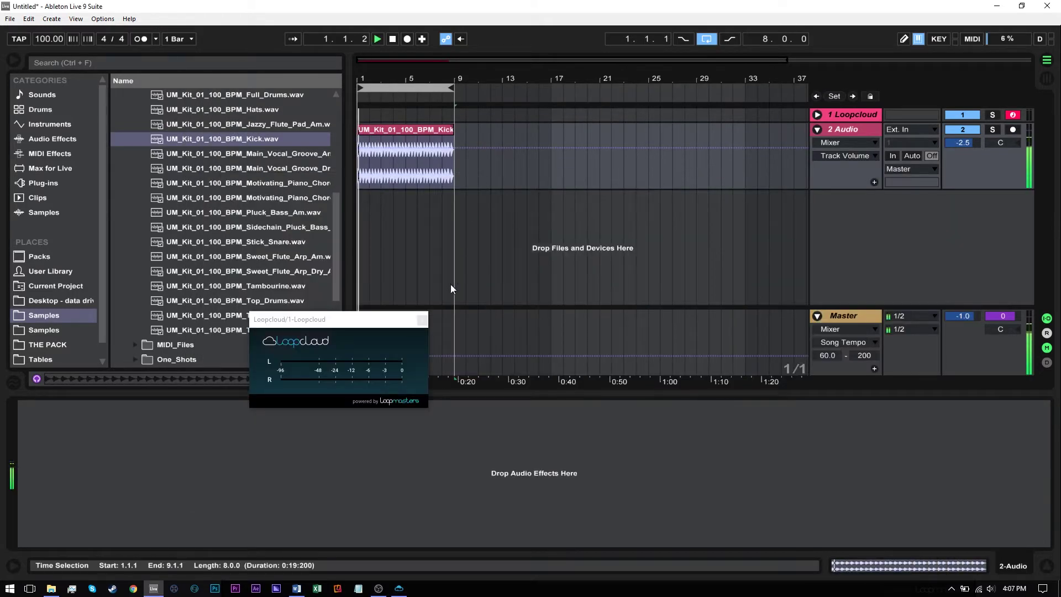
{"action": "left_click", "coordinate": [394, 589]}
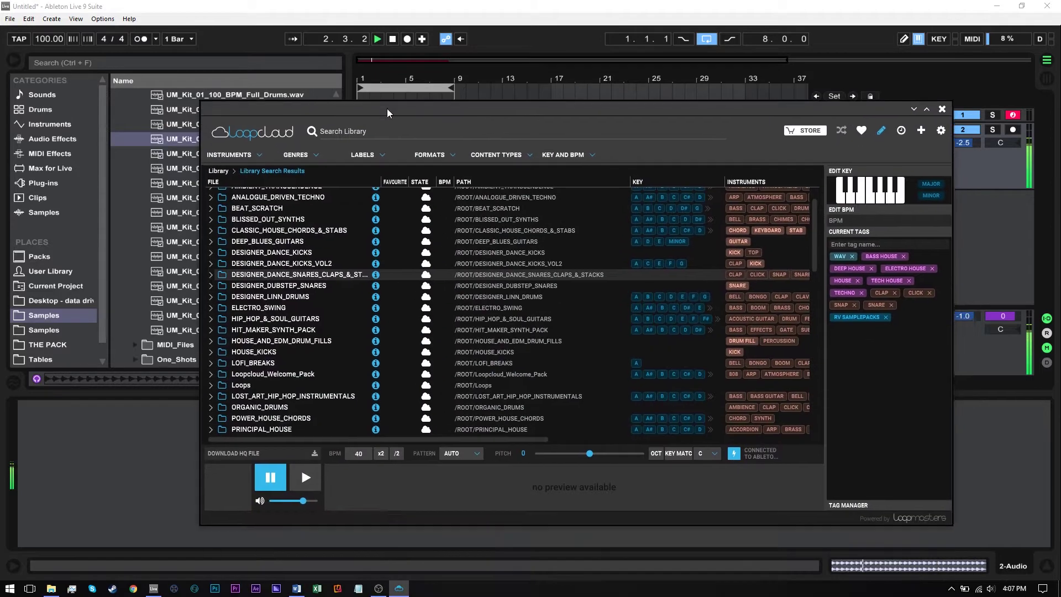
- Search the Loopcloud library for 'snare'
{"action": "left_click", "coordinate": [365, 127]}
{"action": "type", "text": "snare"}
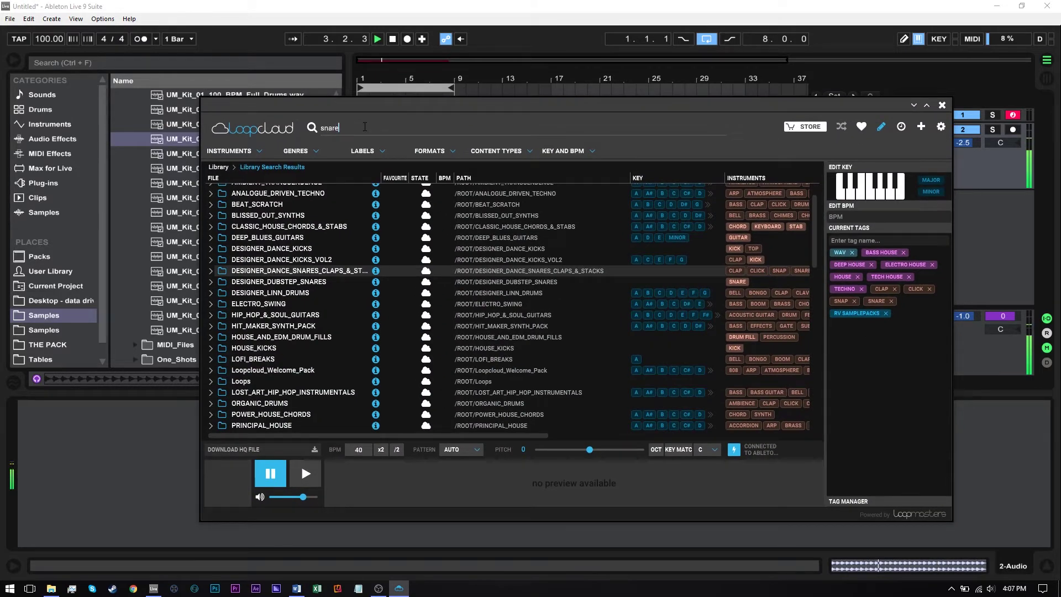
{"action": "key", "text": "Return"}
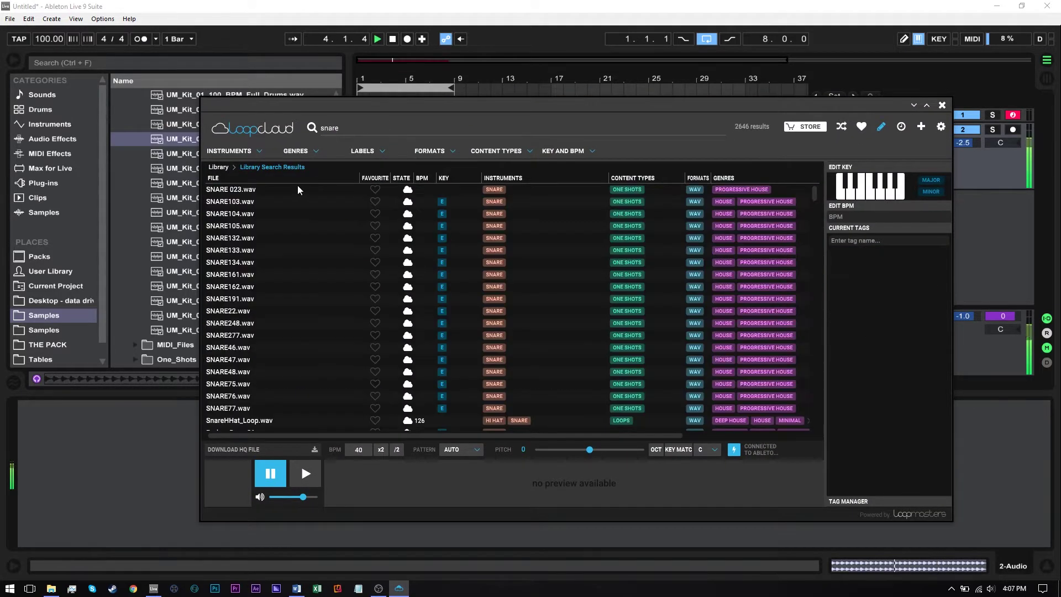
- Select and preview SNARE104.wav at 100 BPM
{"action": "left_click", "coordinate": [235, 215]}
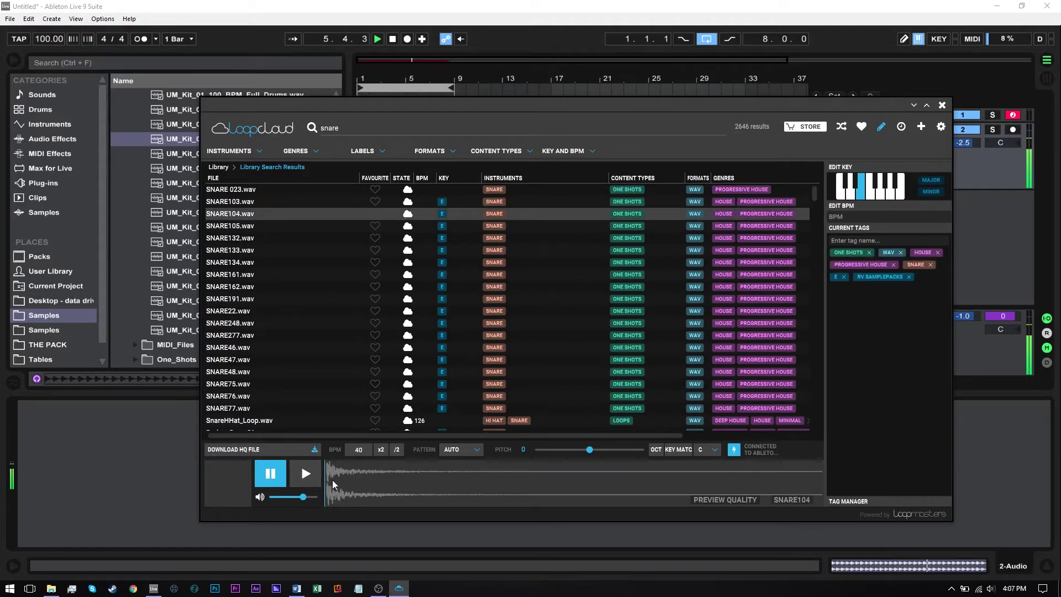
{"action": "left_click", "coordinate": [303, 475]}
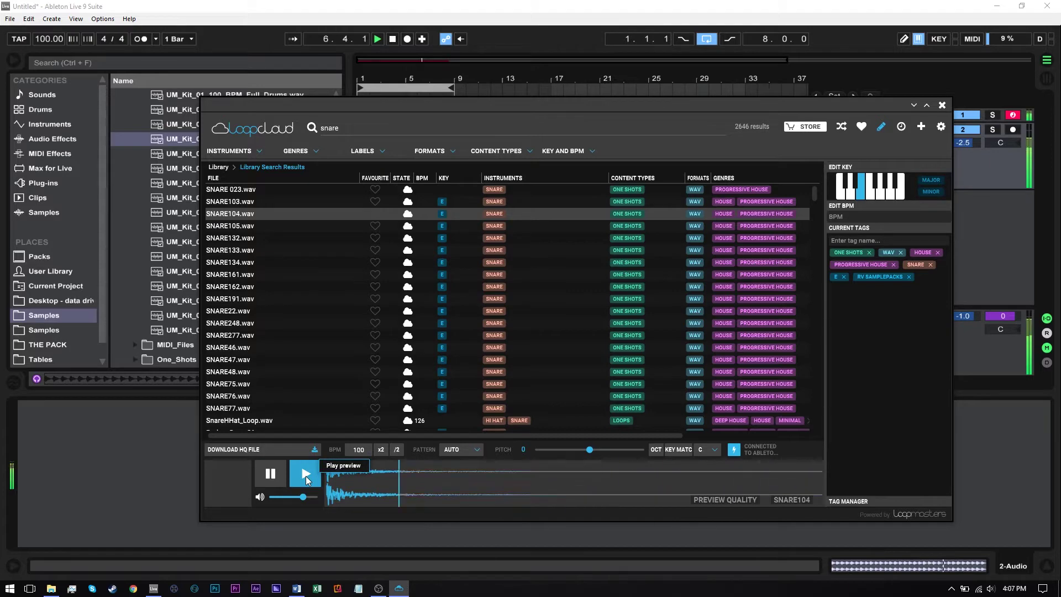
{"action": "left_click", "coordinate": [399, 587]}
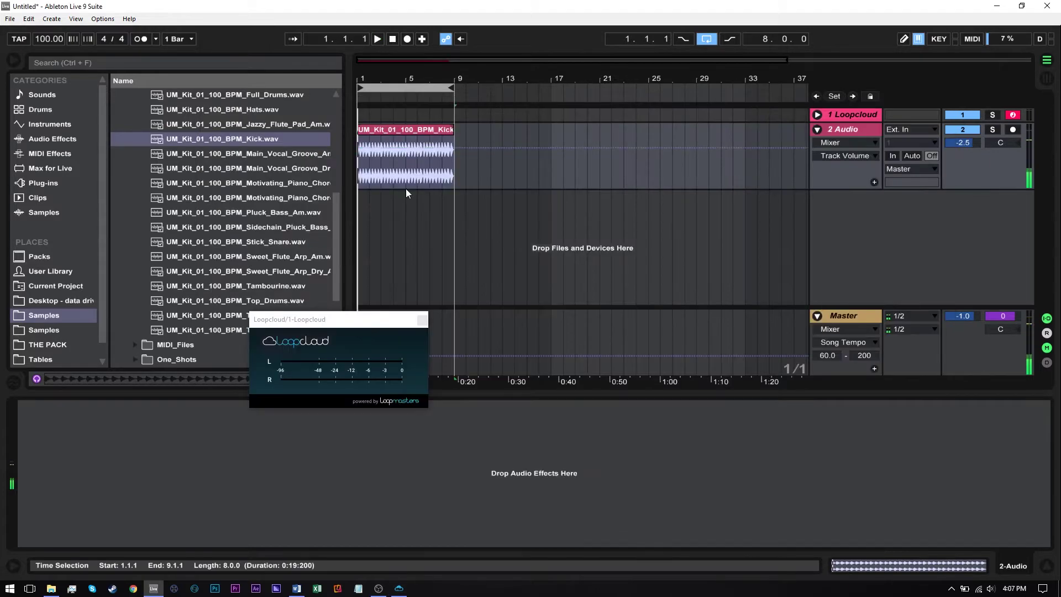
{"action": "left_click", "coordinate": [398, 588]}
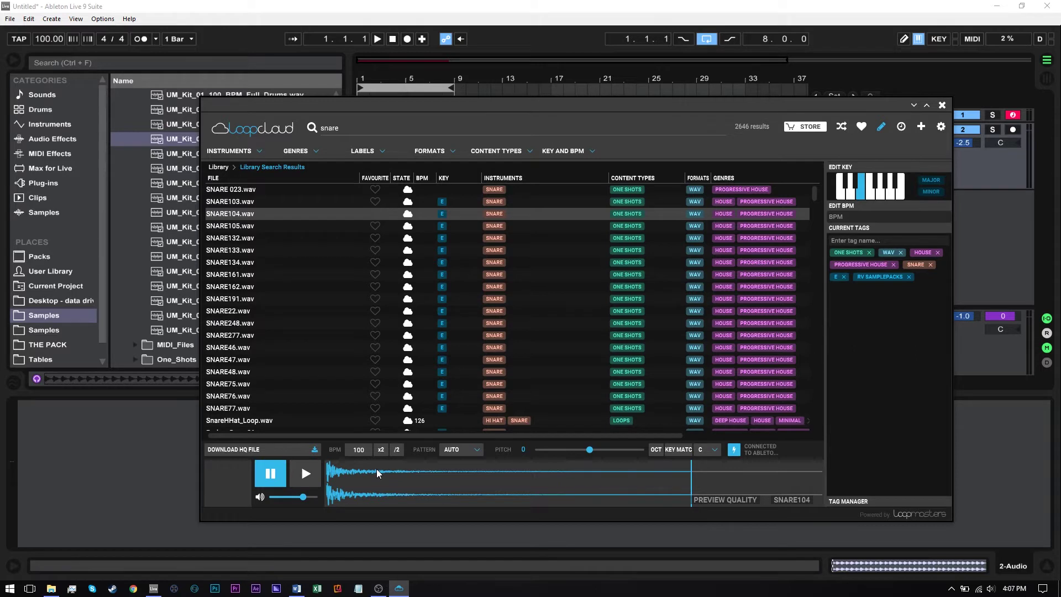
{"action": "left_click", "coordinate": [461, 449]}
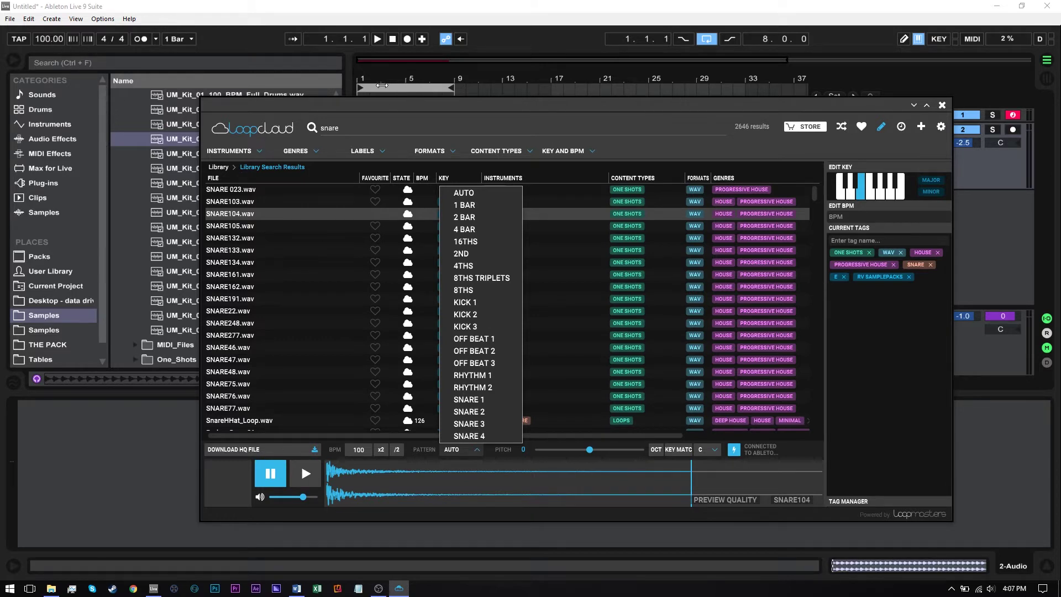
- With the arrangement playing, preview SNARE104 using the SNARE 1 pattern
{"action": "left_click", "coordinate": [382, 87]}
{"action": "key", "text": "space"}
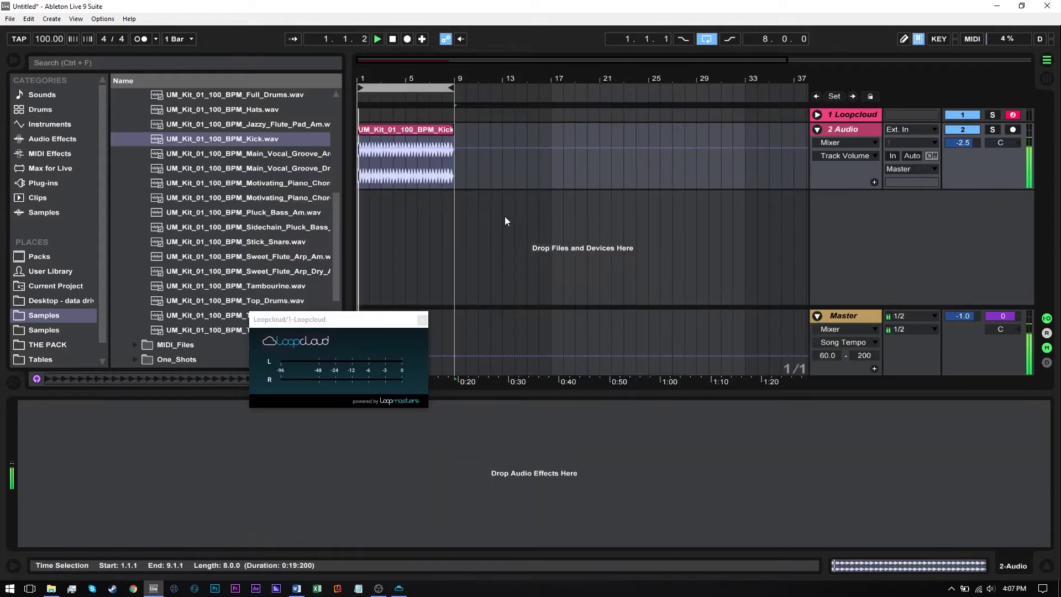
{"action": "left_click", "coordinate": [399, 589]}
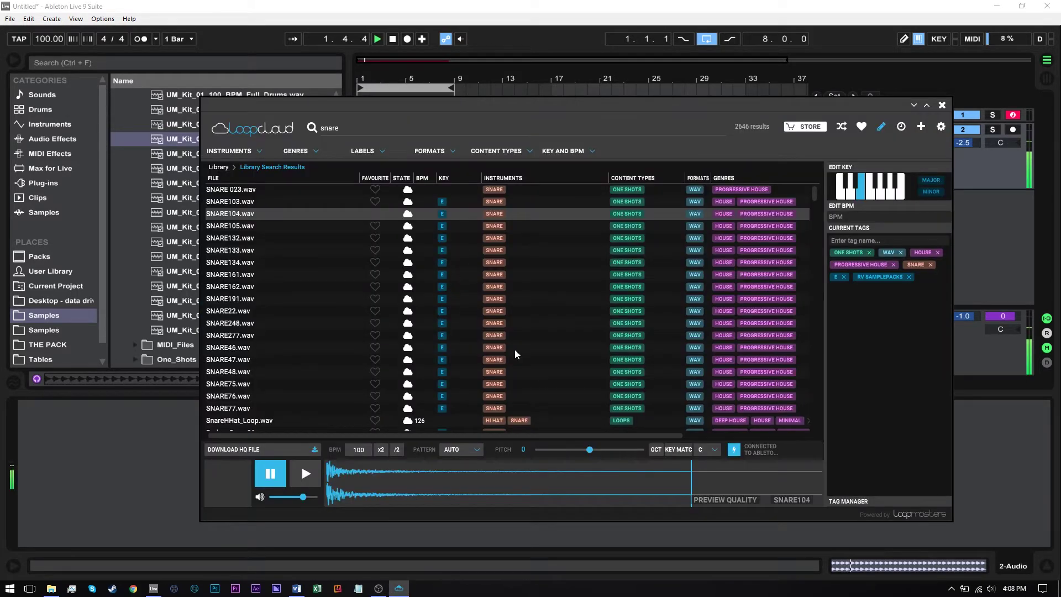
{"action": "left_click", "coordinate": [461, 449]}
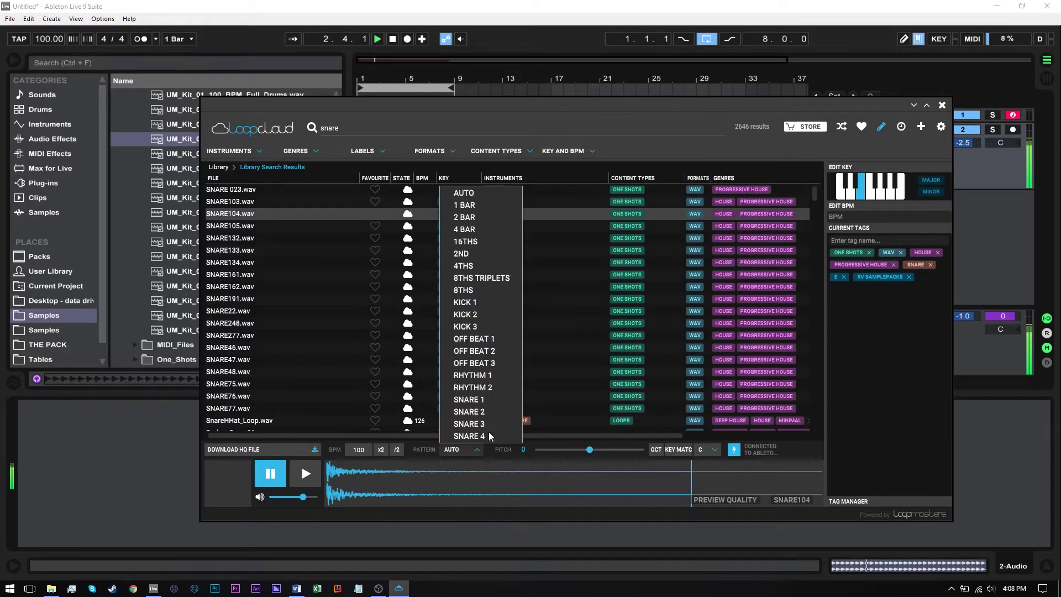
{"action": "left_click", "coordinate": [478, 405]}
{"action": "left_click", "coordinate": [306, 472]}
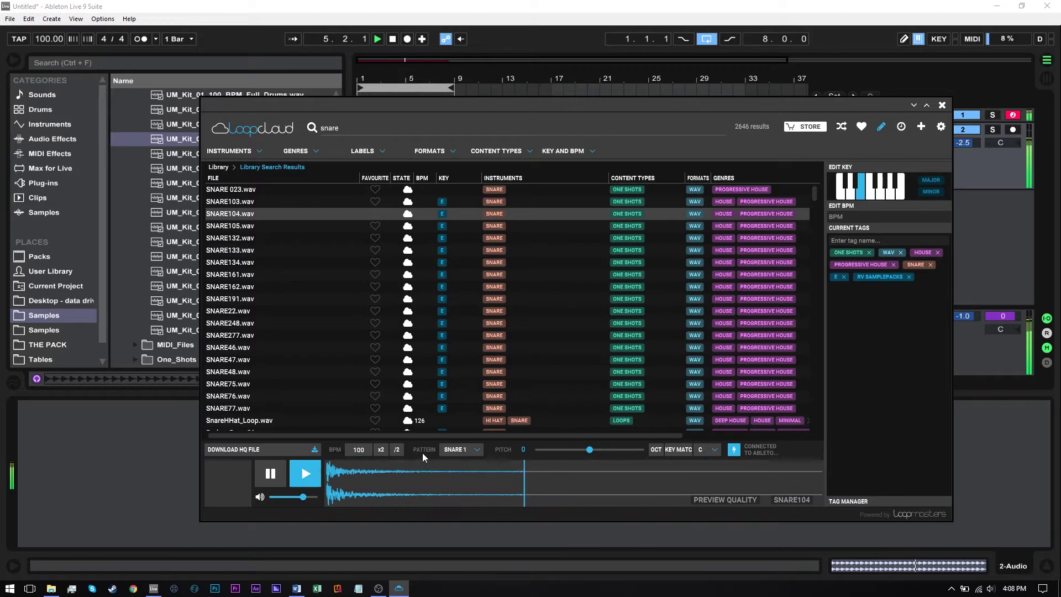
- Cycle the preview pattern through SNARE 2, SNARE 3 and SNARE 4
{"action": "left_click", "coordinate": [449, 449]}
{"action": "left_click", "coordinate": [472, 412]}
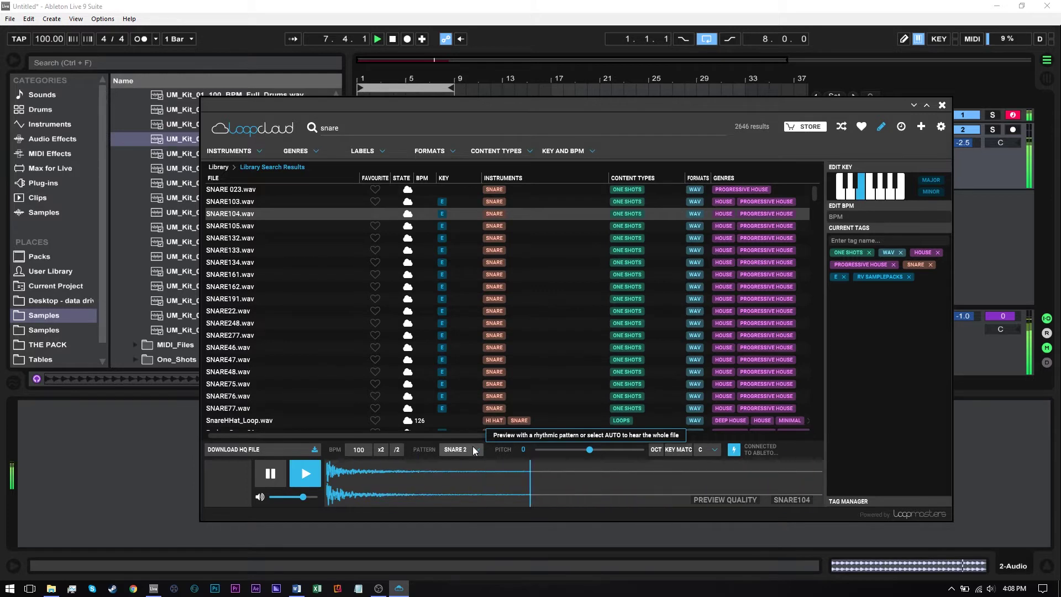
{"action": "left_click", "coordinate": [473, 447]}
{"action": "left_click", "coordinate": [468, 423]}
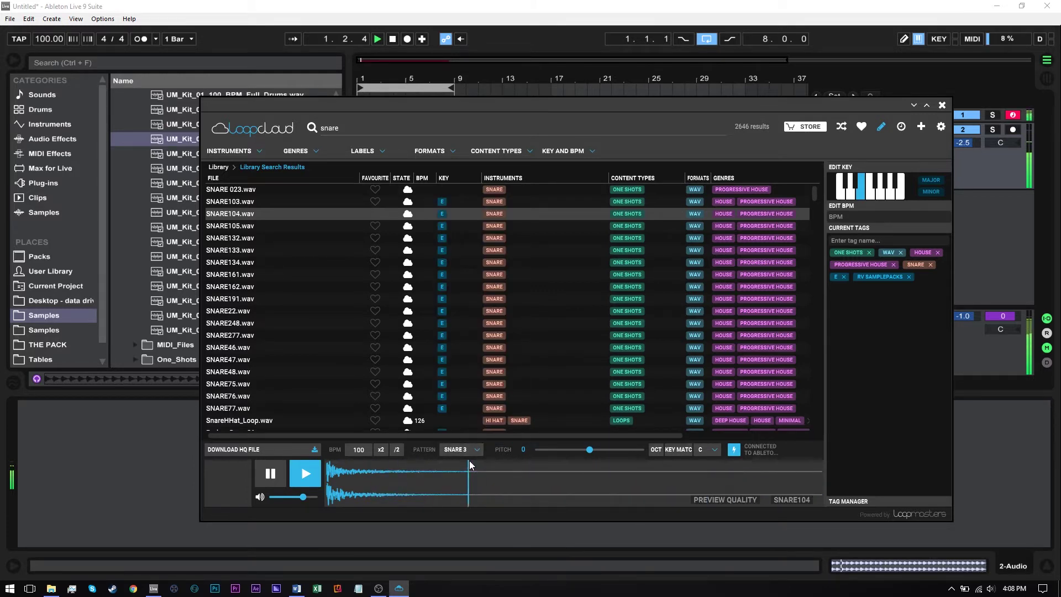
{"action": "left_click", "coordinate": [469, 449]}
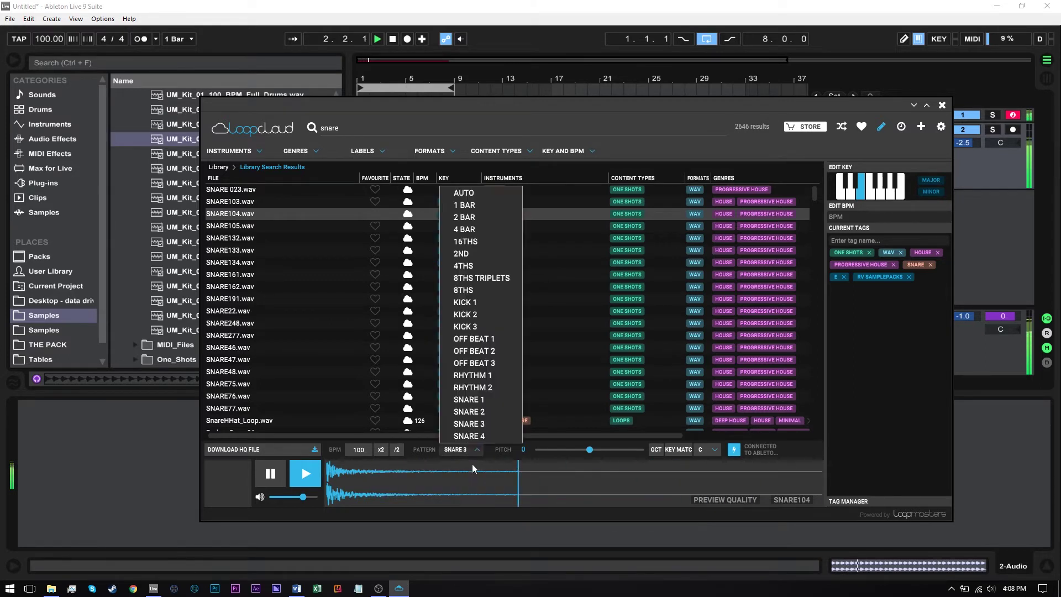
{"action": "left_click", "coordinate": [471, 438]}
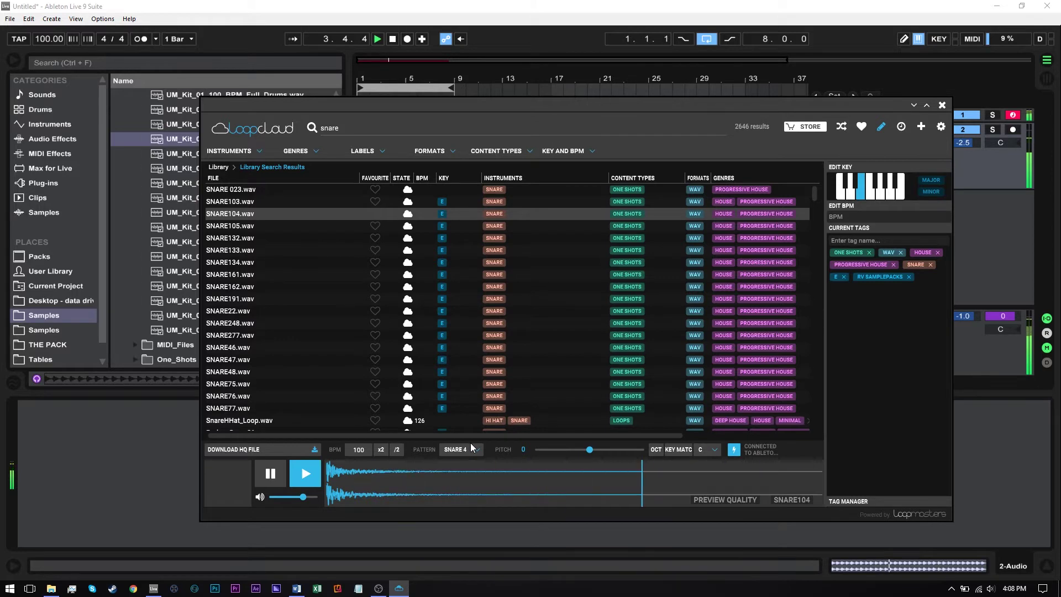
- Audition SNARE105, SNARE132 and SNARE133 with the SNARE 4 pattern, ending back on SNARE105
{"action": "left_click_drag", "start_coordinate": [320, 109], "coordinate": [510, 77]}
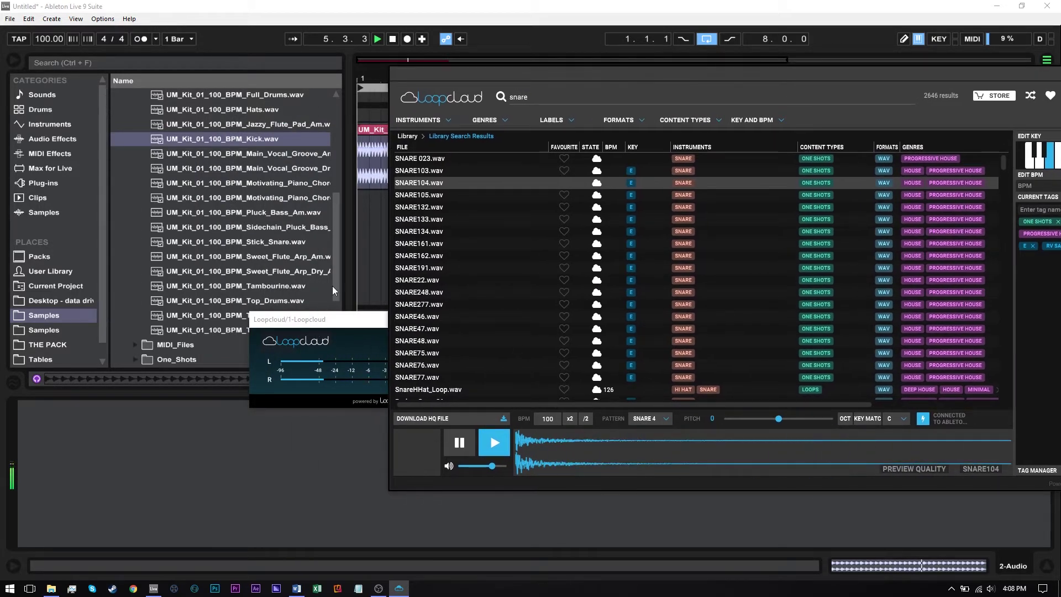
{"action": "left_click", "coordinate": [339, 366]}
{"action": "left_click", "coordinate": [398, 588]}
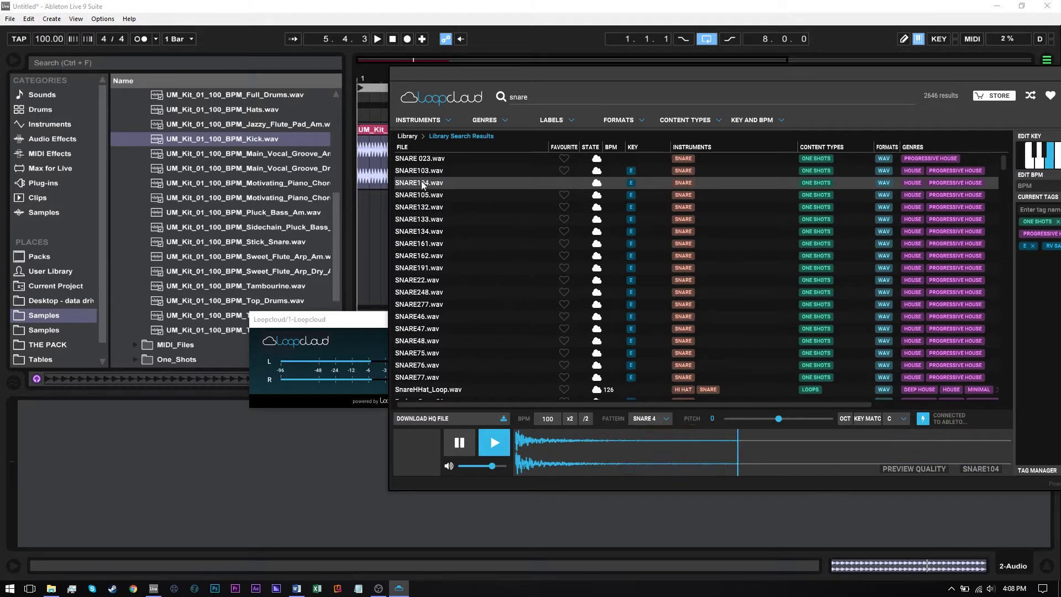
{"action": "left_click", "coordinate": [425, 198]}
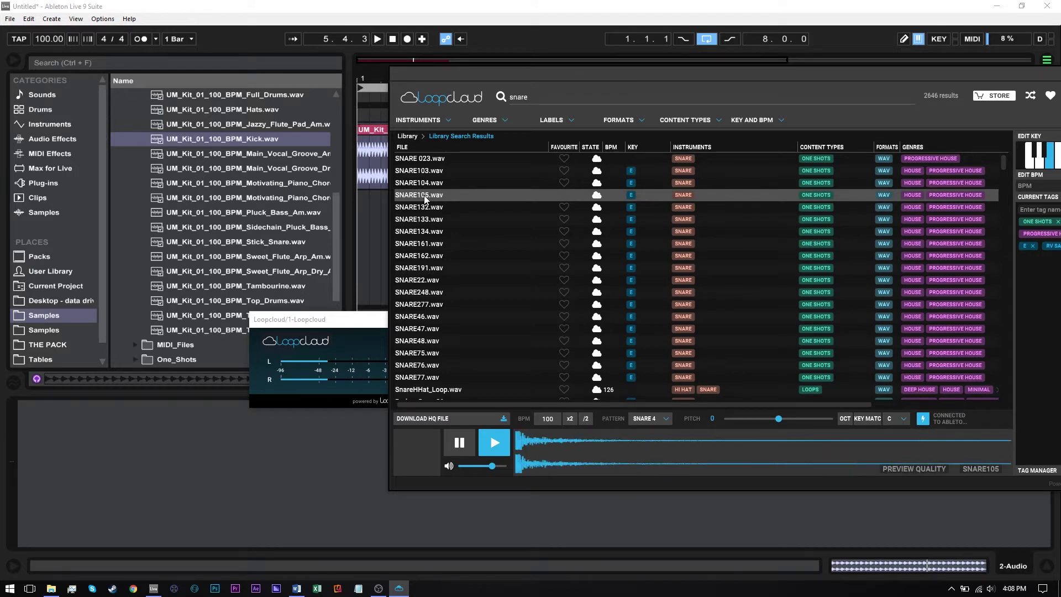
{"action": "left_click", "coordinate": [426, 208]}
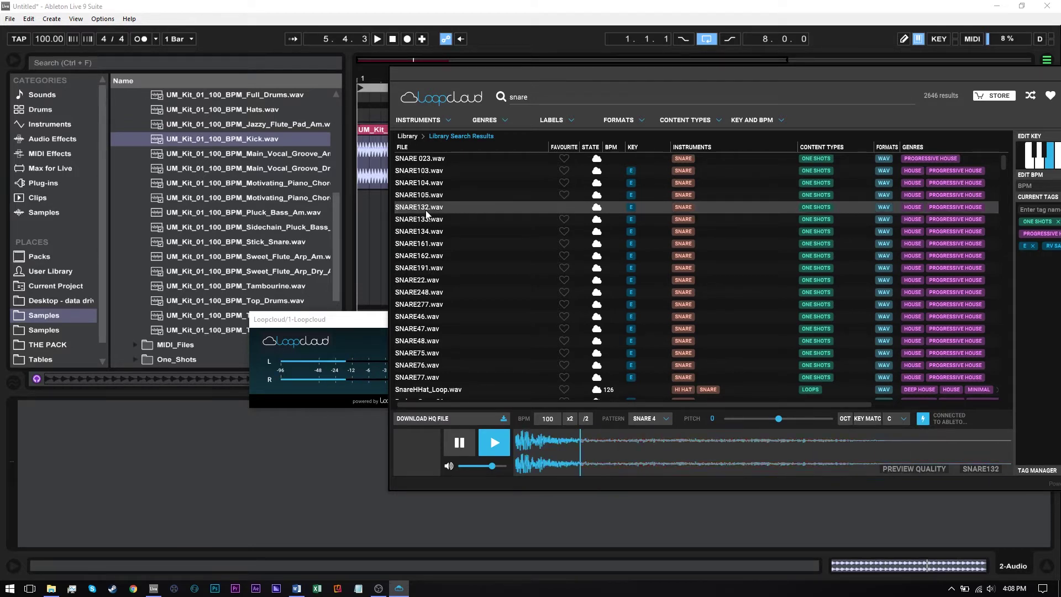
{"action": "left_click", "coordinate": [428, 221]}
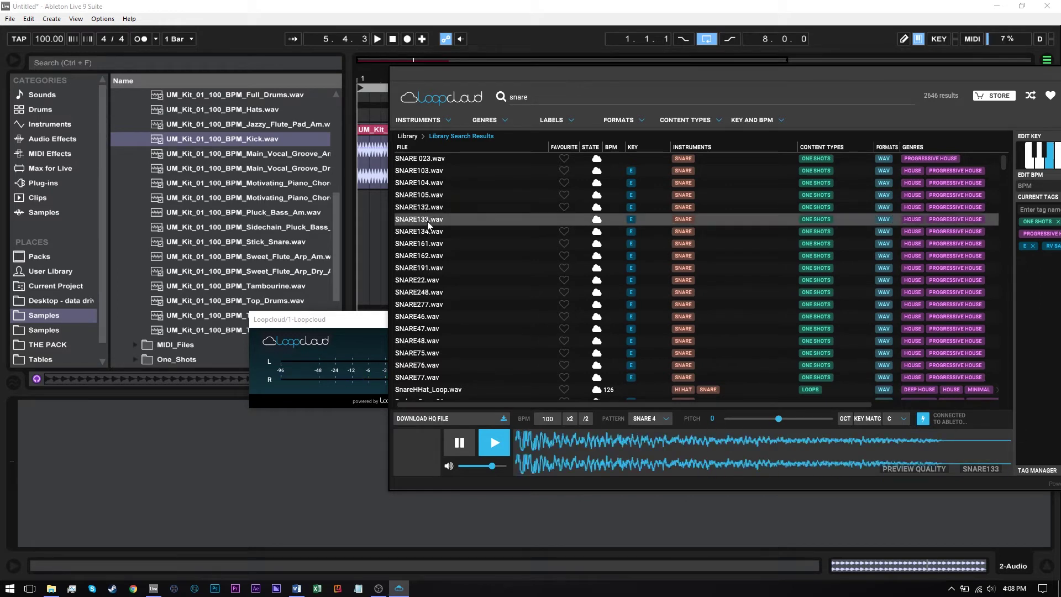
{"action": "left_click", "coordinate": [426, 195]}
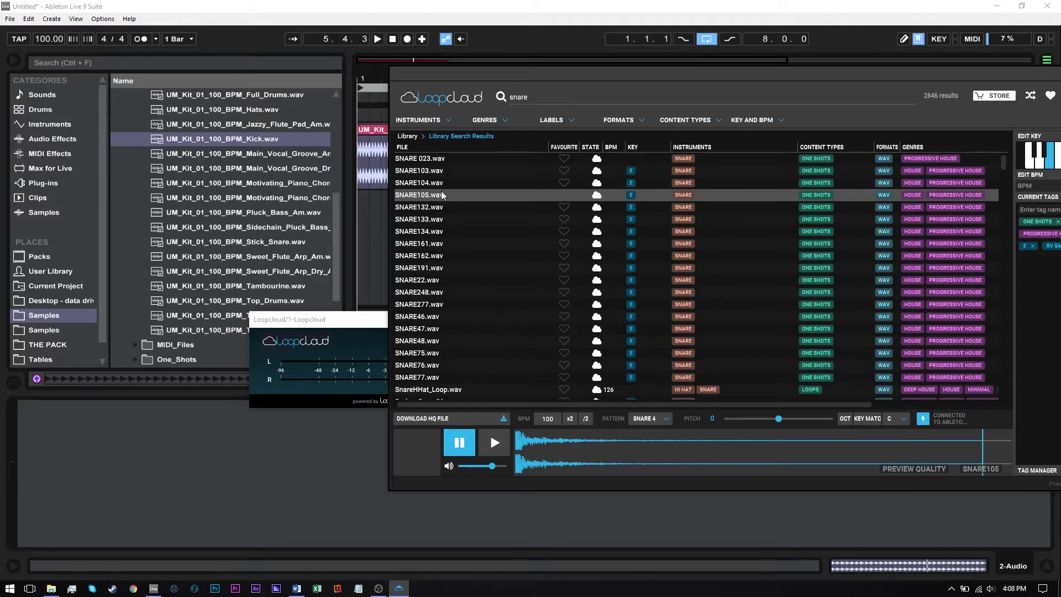
- Drag the SNARE105 file and its processed pattern into the Ableton arrangement
{"action": "left_click_drag", "start_coordinate": [435, 78], "coordinate": [475, 78]}
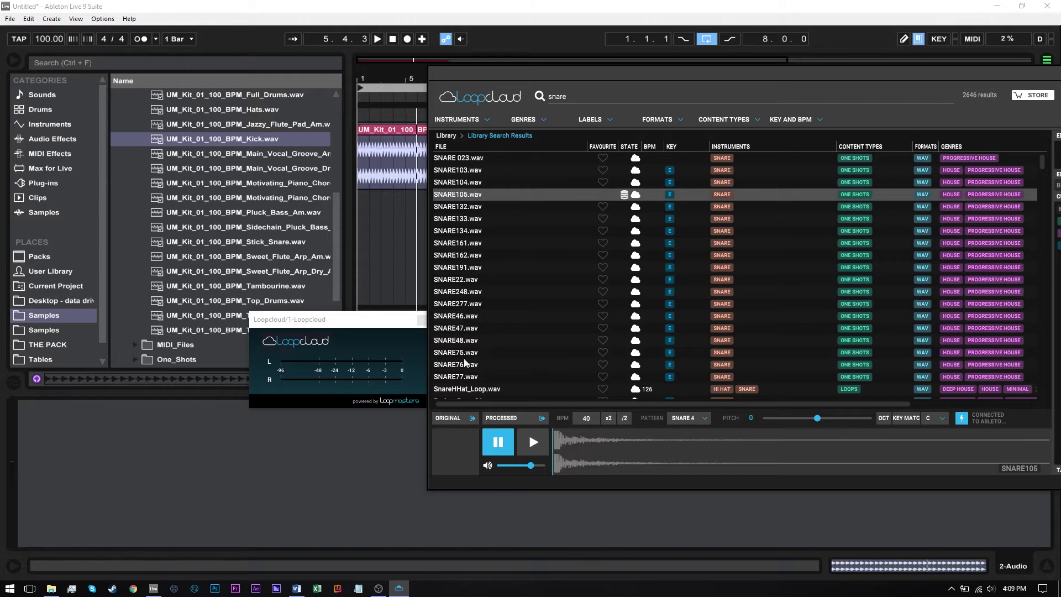
{"action": "left_click_drag", "start_coordinate": [453, 419], "coordinate": [393, 191]}
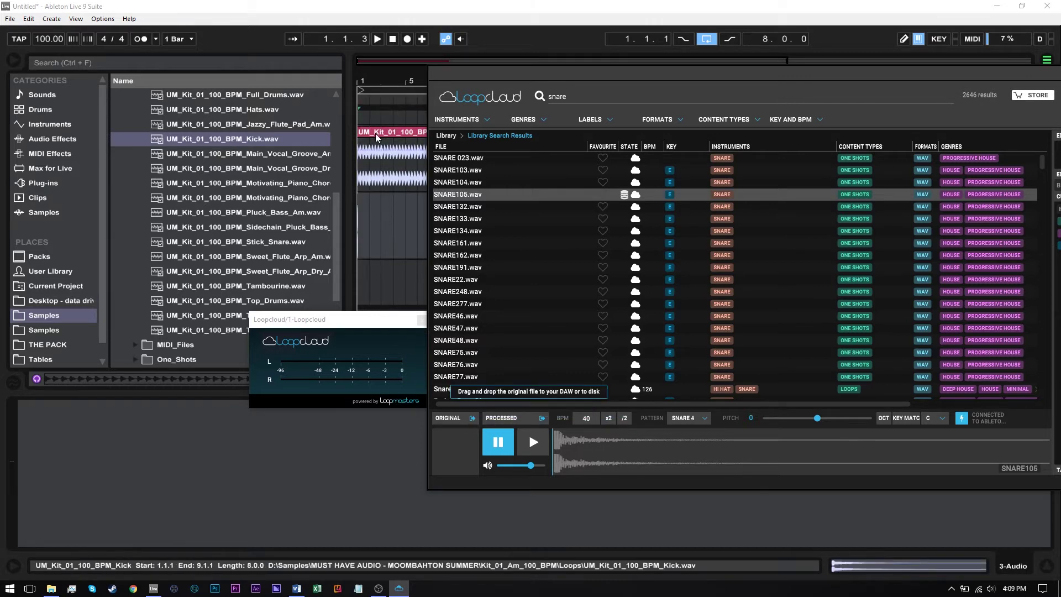
{"action": "left_click_drag", "start_coordinate": [504, 415], "coordinate": [368, 260]}
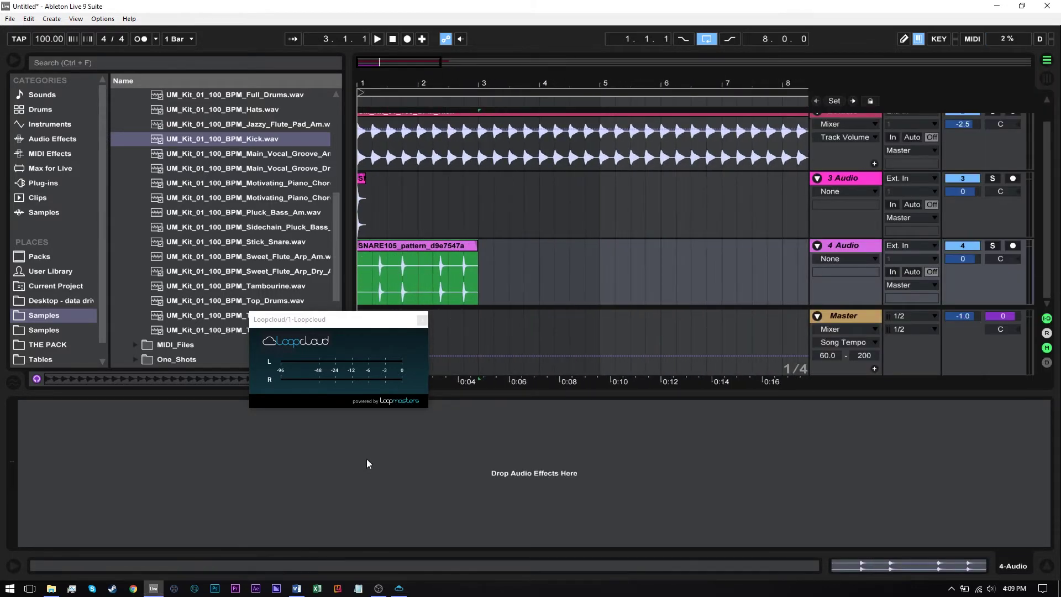
- Replace the 'snare' search term with hat to list hi-hat samples
{"action": "left_click", "coordinate": [399, 588]}
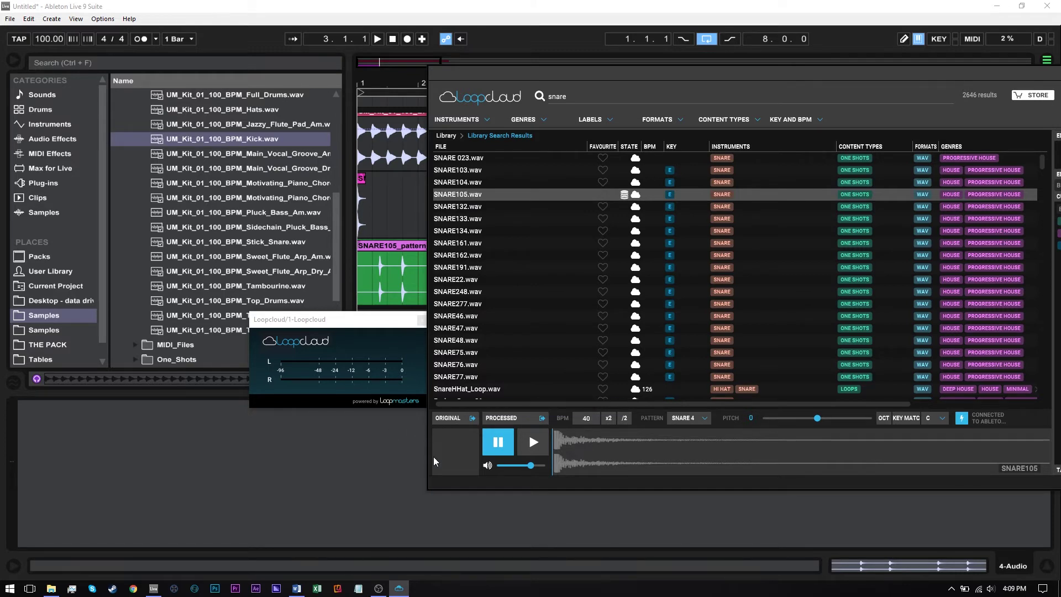
{"action": "scroll", "coordinate": [521, 301], "scroll_direction": "down", "scroll_amount": 3}
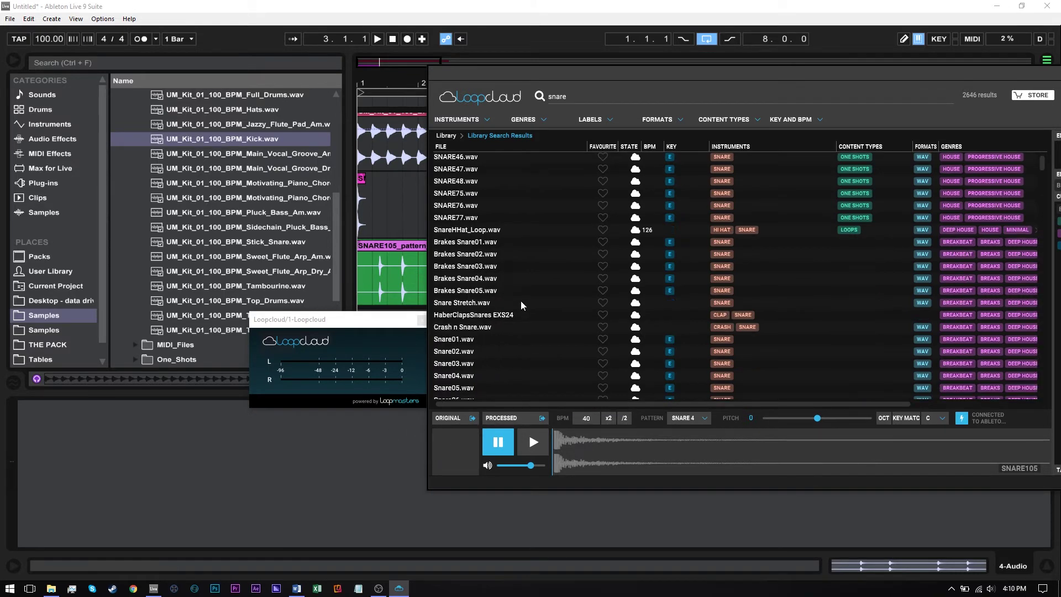
{"action": "left_click_drag", "start_coordinate": [569, 96], "coordinate": [518, 98]}
{"action": "type", "text": "hat"}
{"action": "key", "text": "Return"}
- Delete the empty 3 Audio track
{"action": "left_click", "coordinate": [365, 206]}
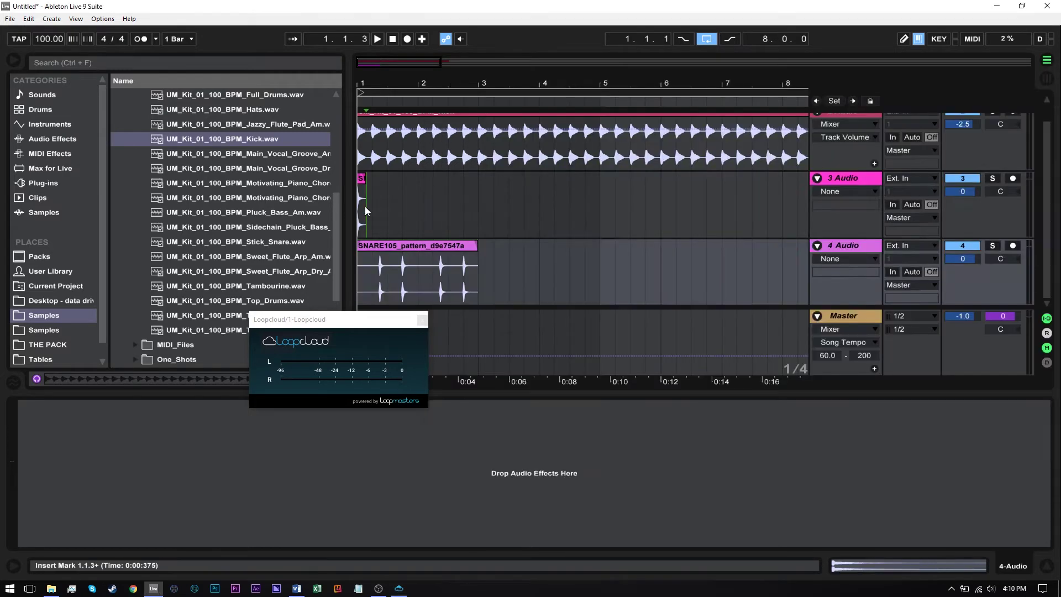
{"action": "left_click", "coordinate": [854, 181]}
{"action": "key", "text": "Delete"}
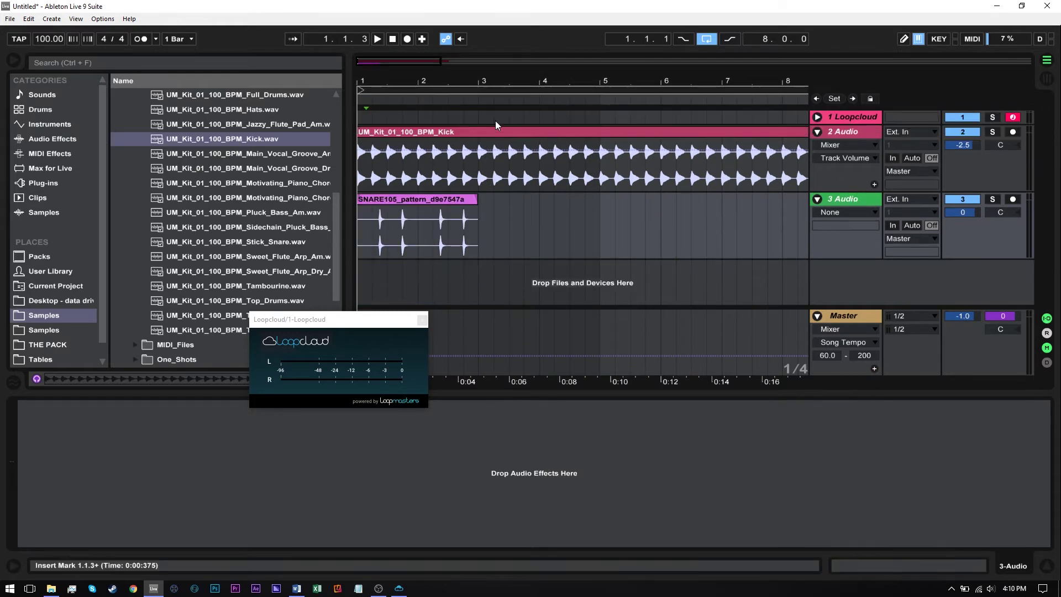
- Extend the SNARE105 pattern clip to bar 9 and lower its track to -2.7 dB
{"action": "key", "text": "minus"}
{"action": "left_click_drag", "start_coordinate": [402, 202], "coordinate": [556, 203]}
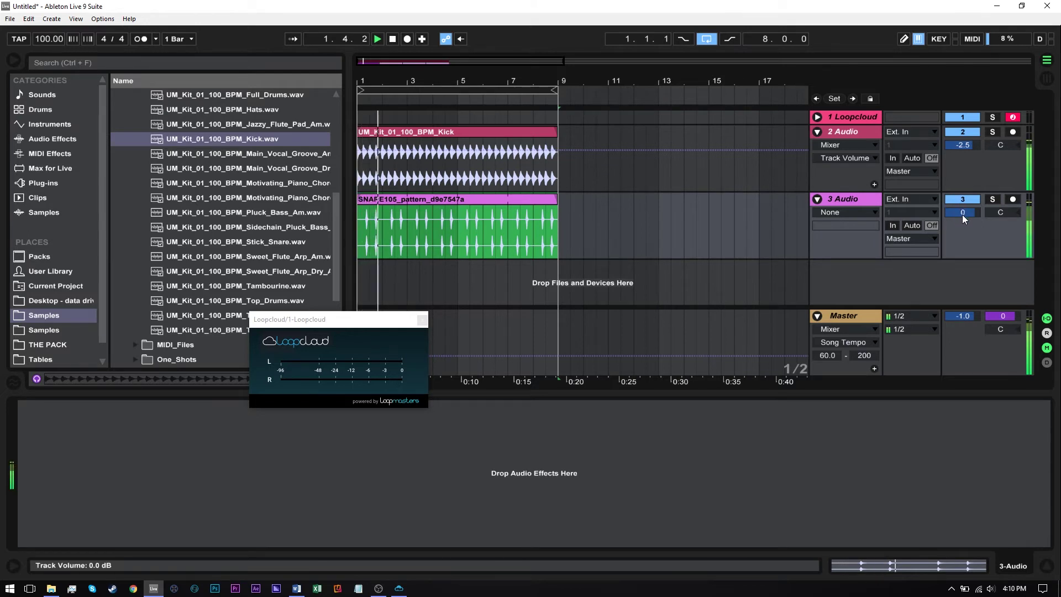
{"action": "left_click_drag", "start_coordinate": [963, 216], "coordinate": [963, 232]}
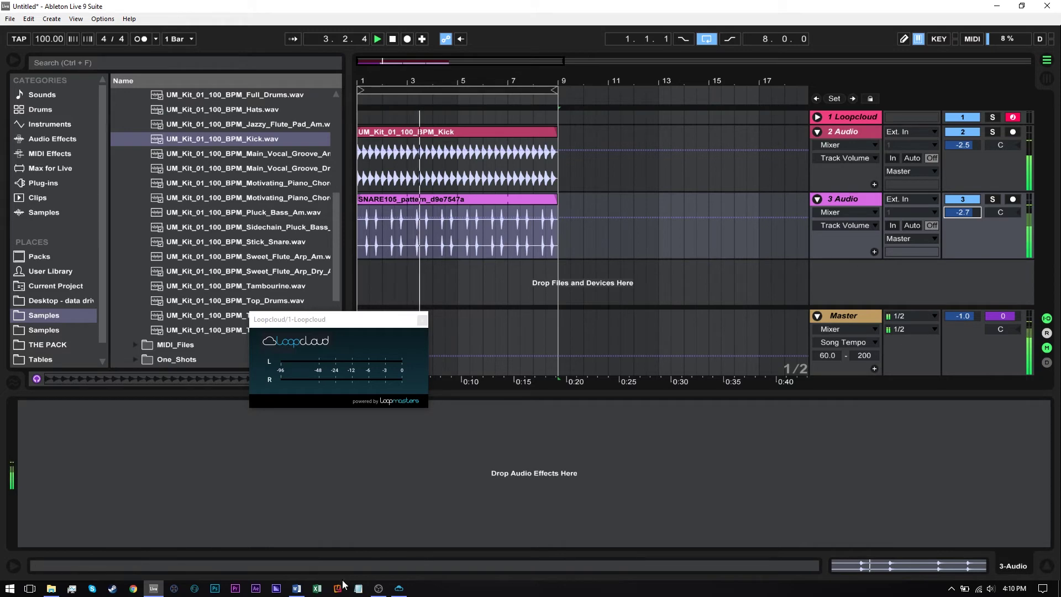
{"action": "left_click", "coordinate": [398, 588]}
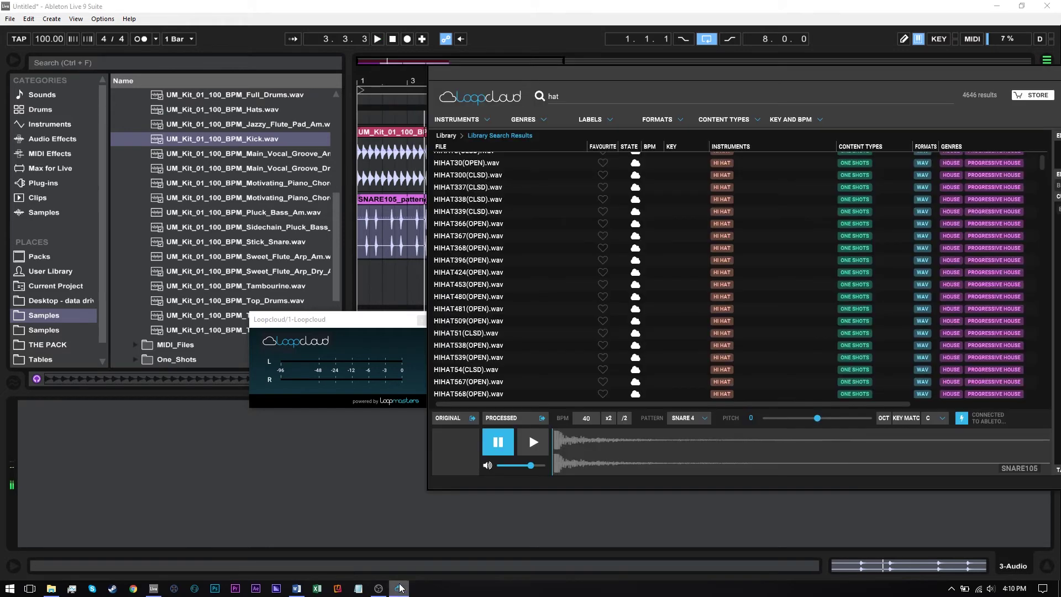
- Preview HIHAT338(CLSD).wav with the RHYTHM 1 pattern
{"action": "left_click", "coordinate": [483, 200]}
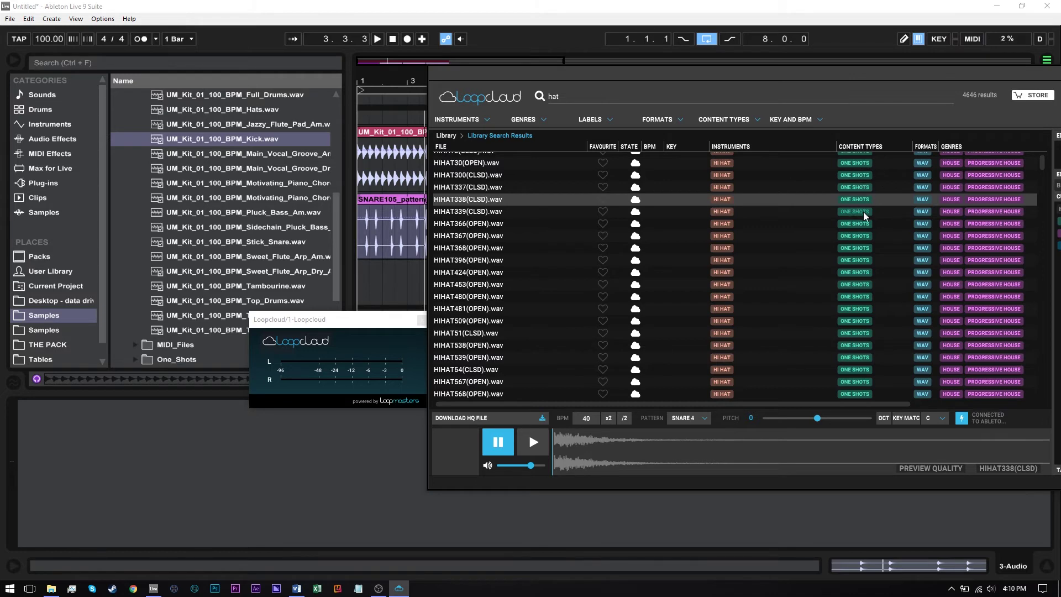
{"action": "left_click", "coordinate": [698, 417]}
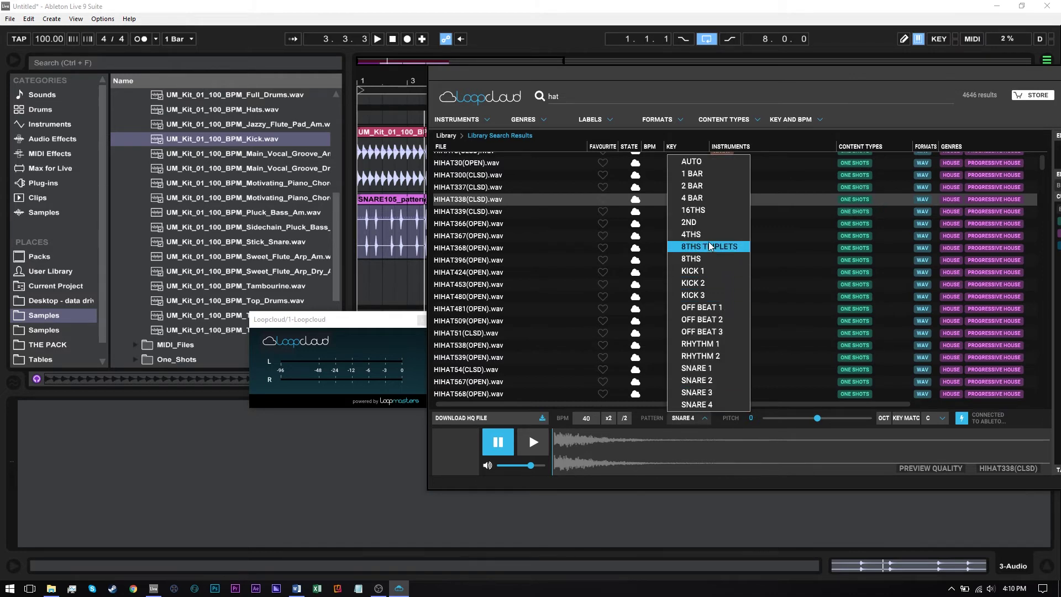
{"action": "left_click", "coordinate": [716, 345]}
{"action": "left_click", "coordinate": [534, 438]}
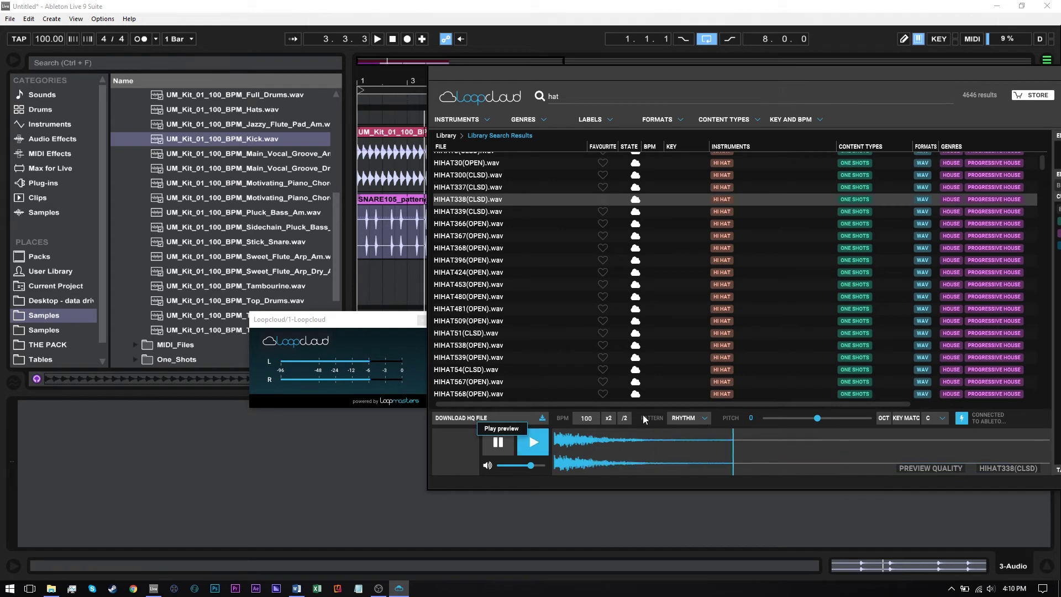
- Try 8THS TRIPLETS, return to RHYTHM 1, then preview HIHAT366(OPEN) with the arrangement playing
{"action": "left_click", "coordinate": [704, 419]}
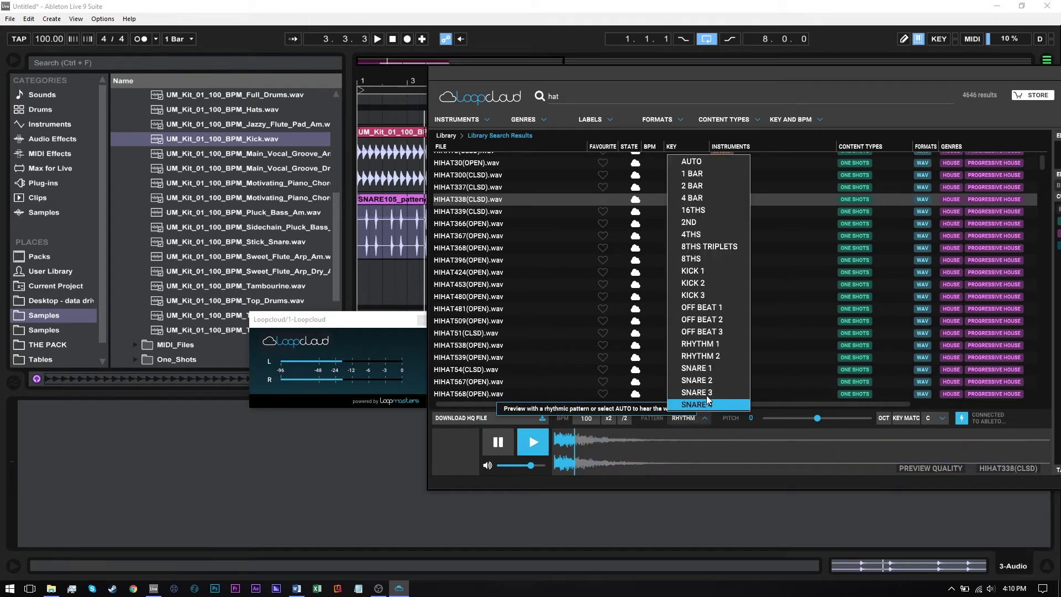
{"action": "left_click", "coordinate": [730, 245]}
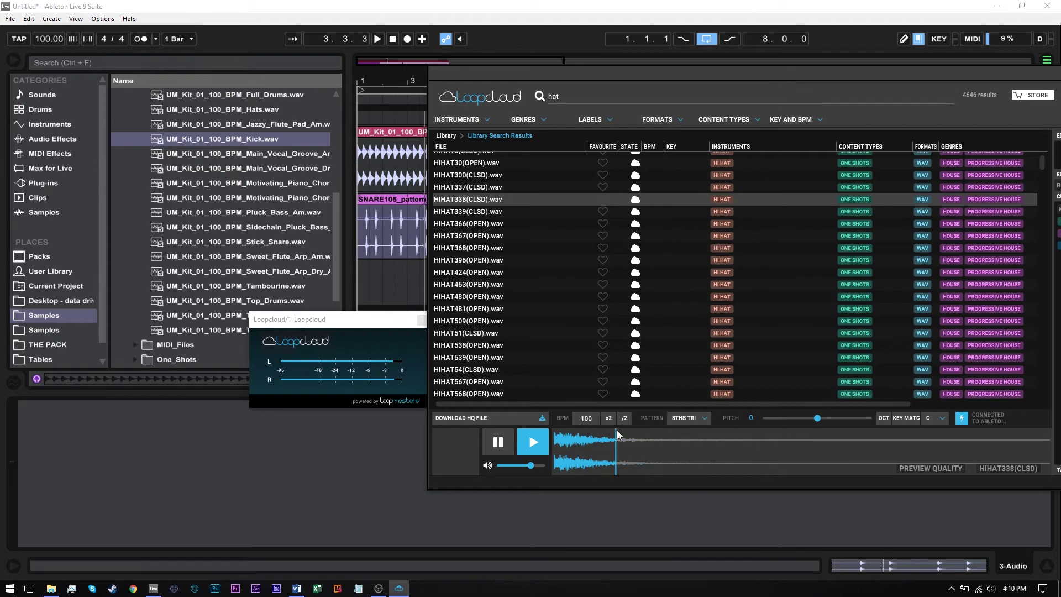
{"action": "left_click", "coordinate": [683, 416]}
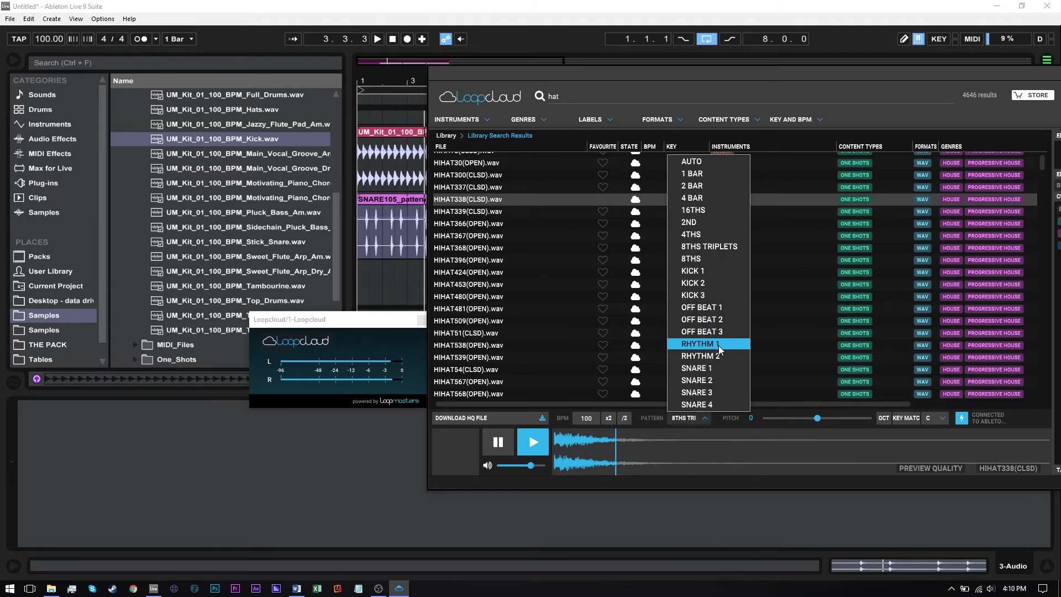
{"action": "left_click", "coordinate": [715, 353]}
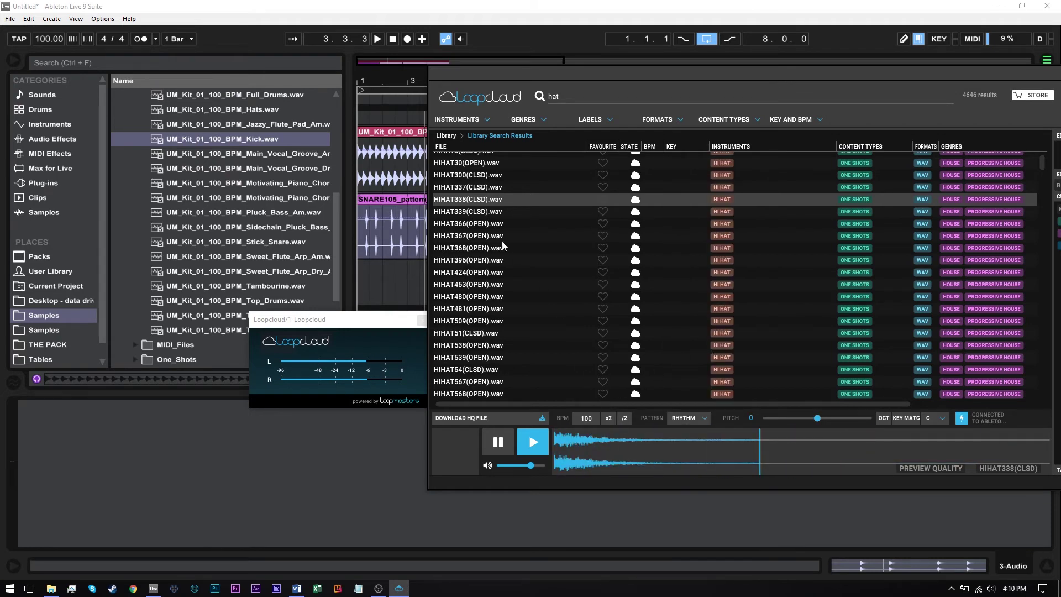
{"action": "left_click", "coordinate": [471, 227]}
{"action": "left_click", "coordinate": [398, 588]}
{"action": "key", "text": "space"}
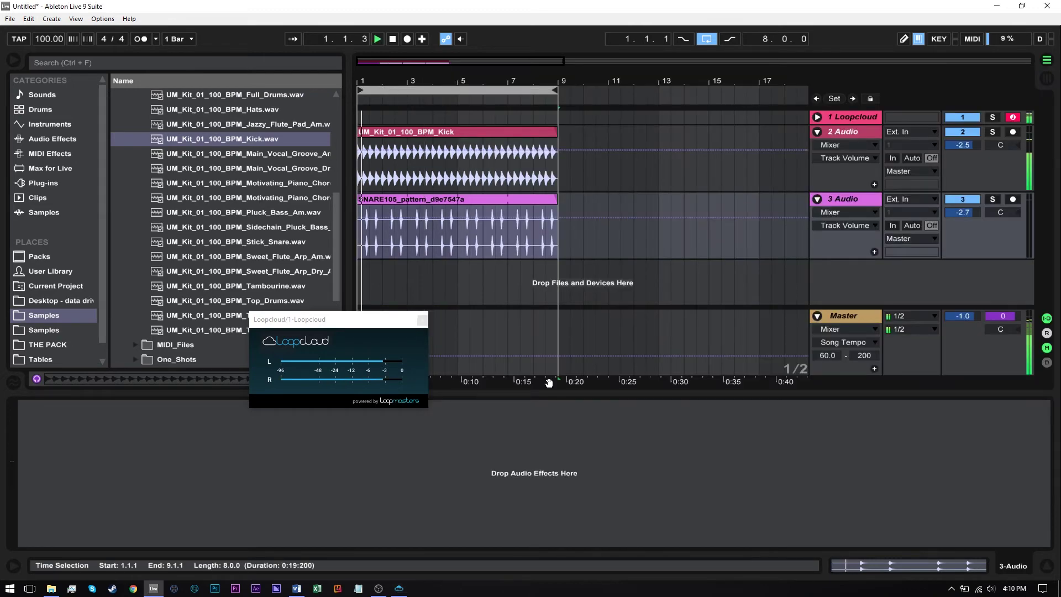
- Raise the hi-hat preview pitch to 2 and download HIHAT367(OPEN).wav in full quality
{"action": "left_click", "coordinate": [399, 589]}
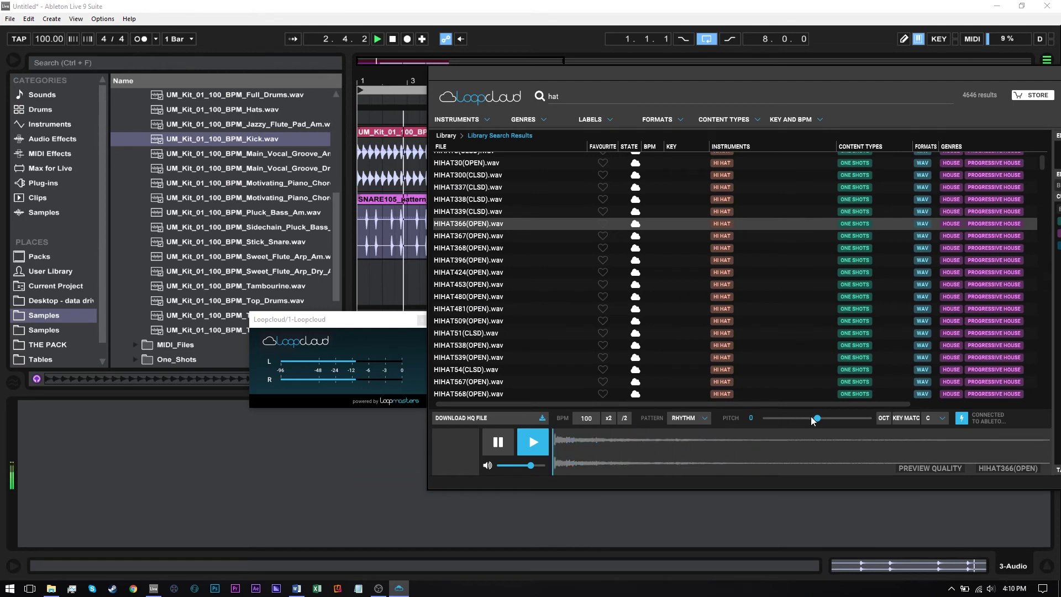
{"action": "left_click_drag", "start_coordinate": [817, 418], "coordinate": [827, 421]}
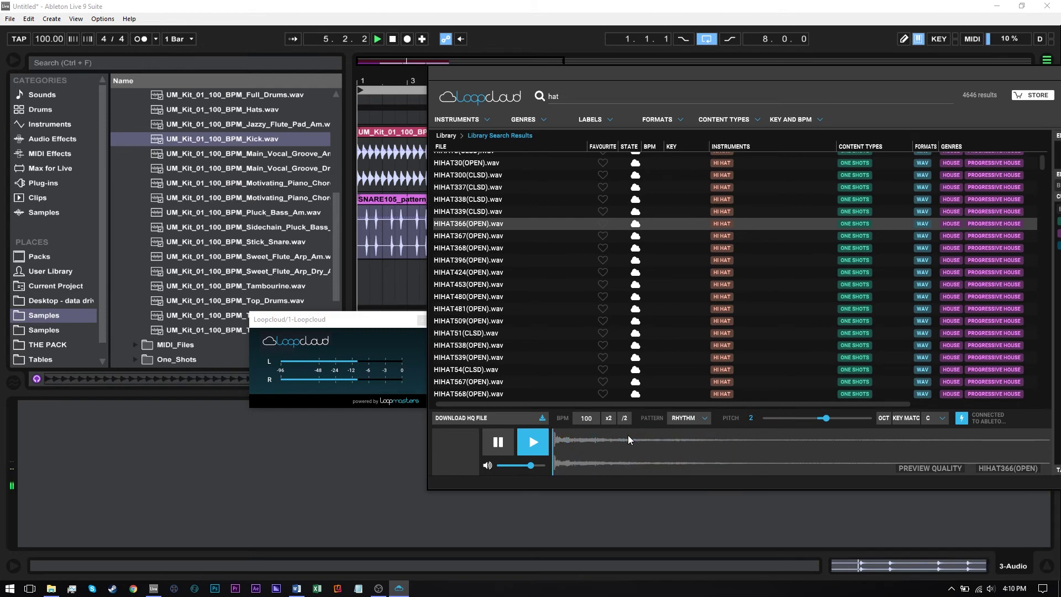
{"action": "left_click", "coordinate": [484, 238]}
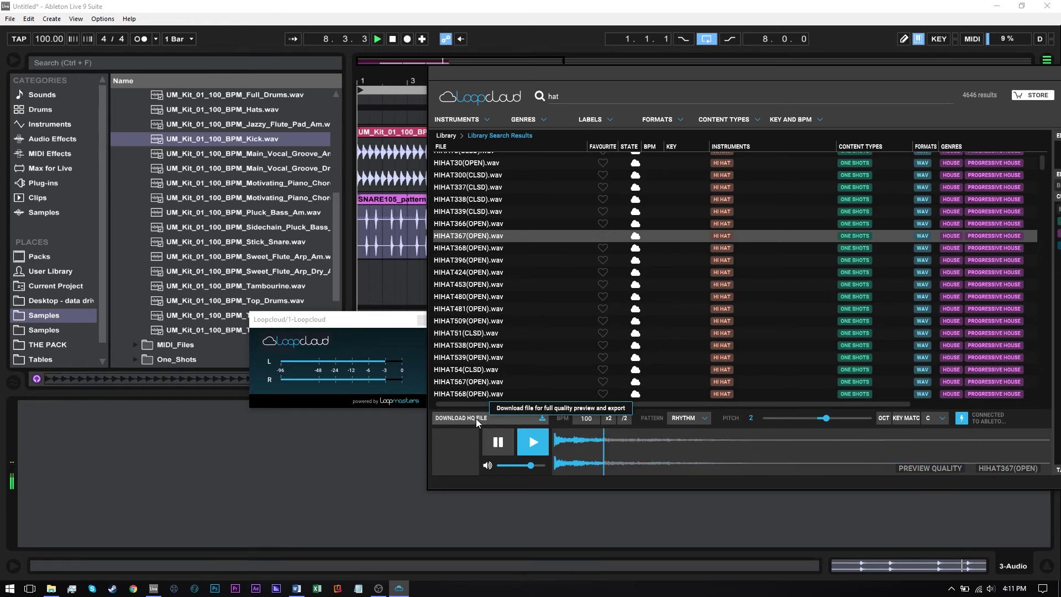
{"action": "left_click", "coordinate": [498, 420]}
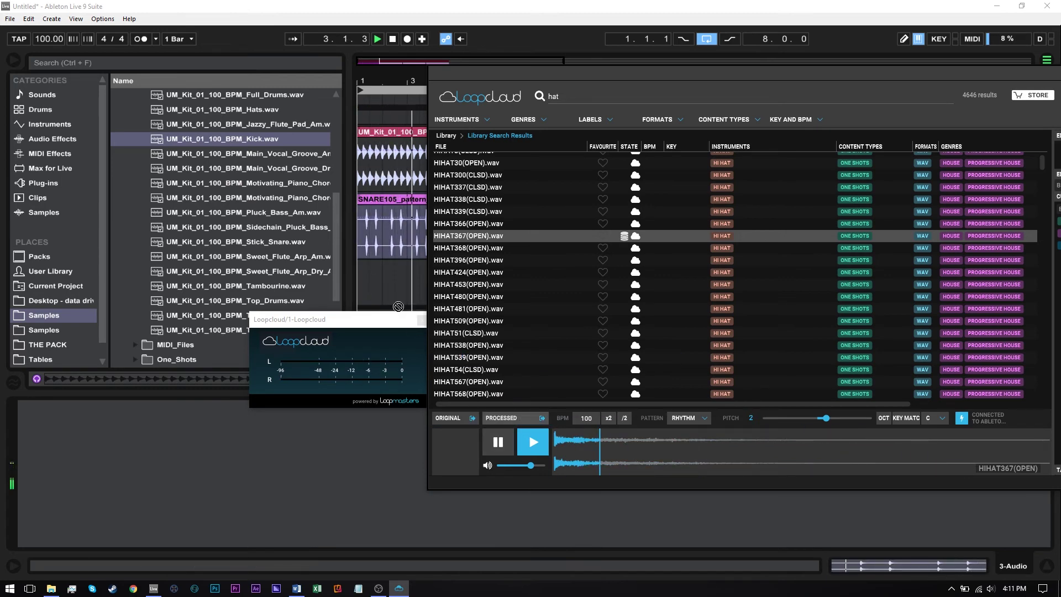
- Drop the processed HIHAT367(OPEN) pattern onto new track 4 in Live
{"action": "left_click_drag", "start_coordinate": [481, 420], "coordinate": [362, 276]}
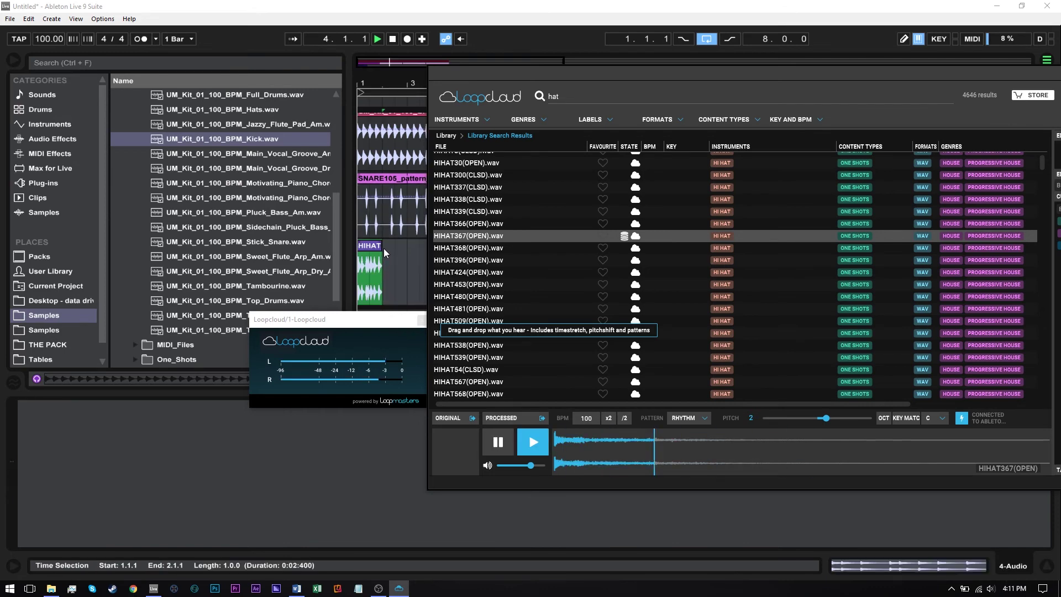
{"action": "left_click", "coordinate": [407, 270]}
{"action": "key", "text": "space"}
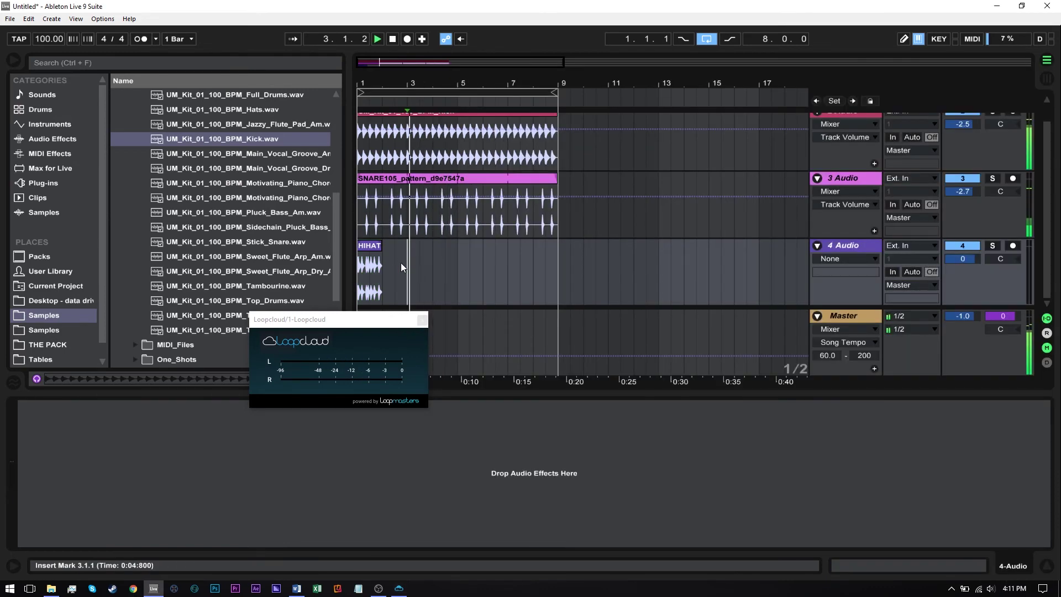
- Stretch the HIHAT clip to bar 9 and fold the snare track to one row
{"action": "left_click", "coordinate": [369, 269]}
{"action": "key", "text": "space"}
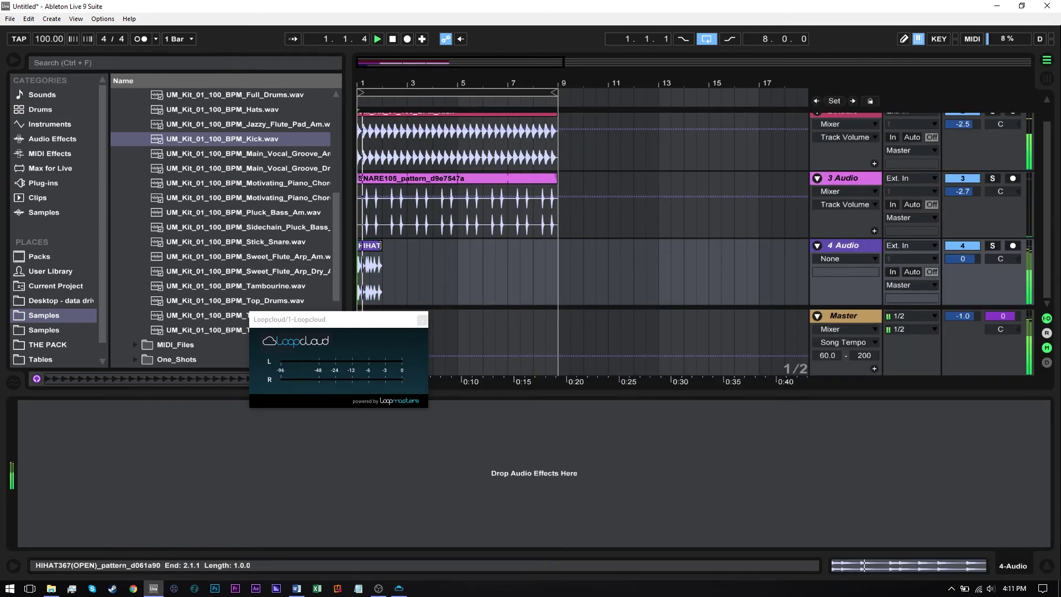
{"action": "left_click_drag", "start_coordinate": [381, 260], "coordinate": [571, 243]}
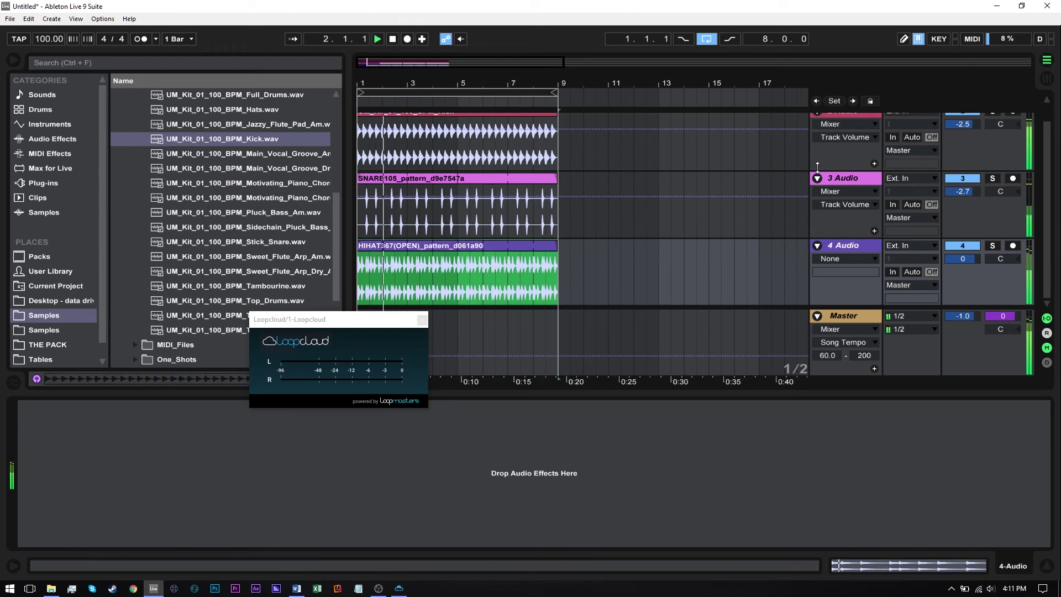
{"action": "left_click", "coordinate": [817, 178]}
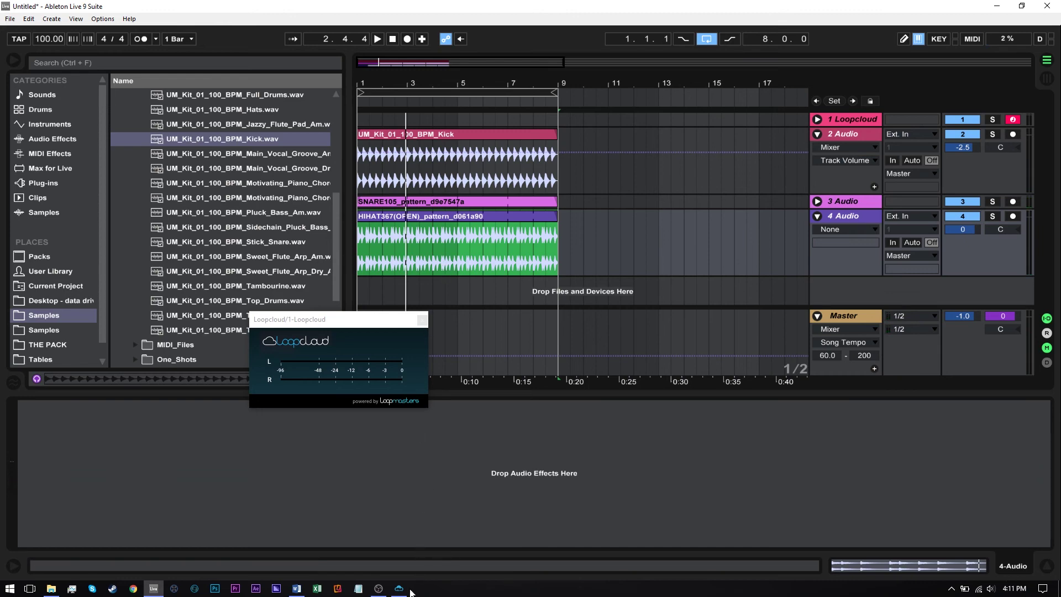
- Bring Loopcloud's hat search results back in front of the arrangement
{"action": "left_click", "coordinate": [402, 589]}
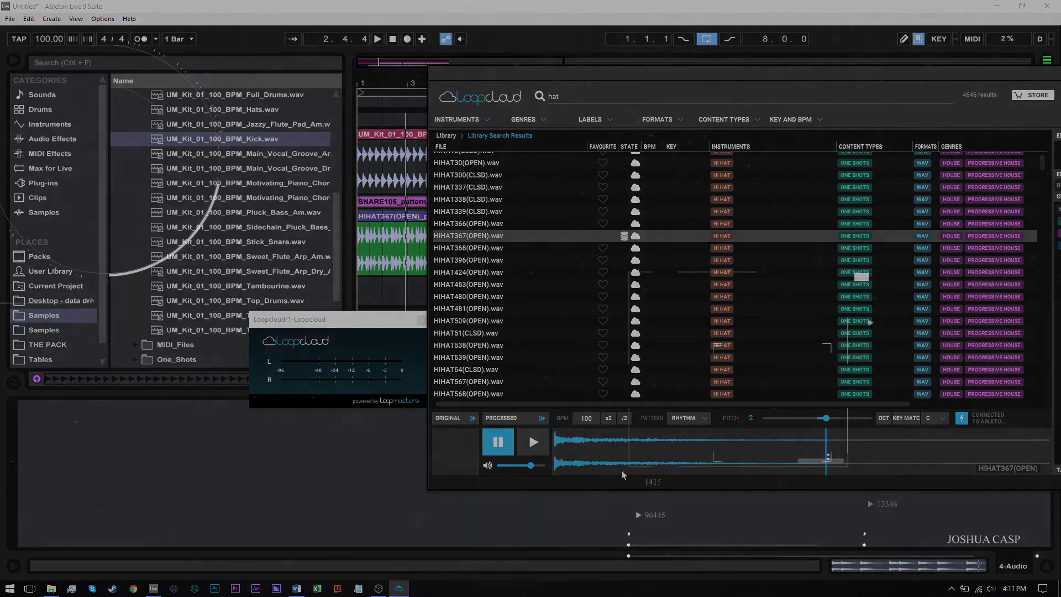